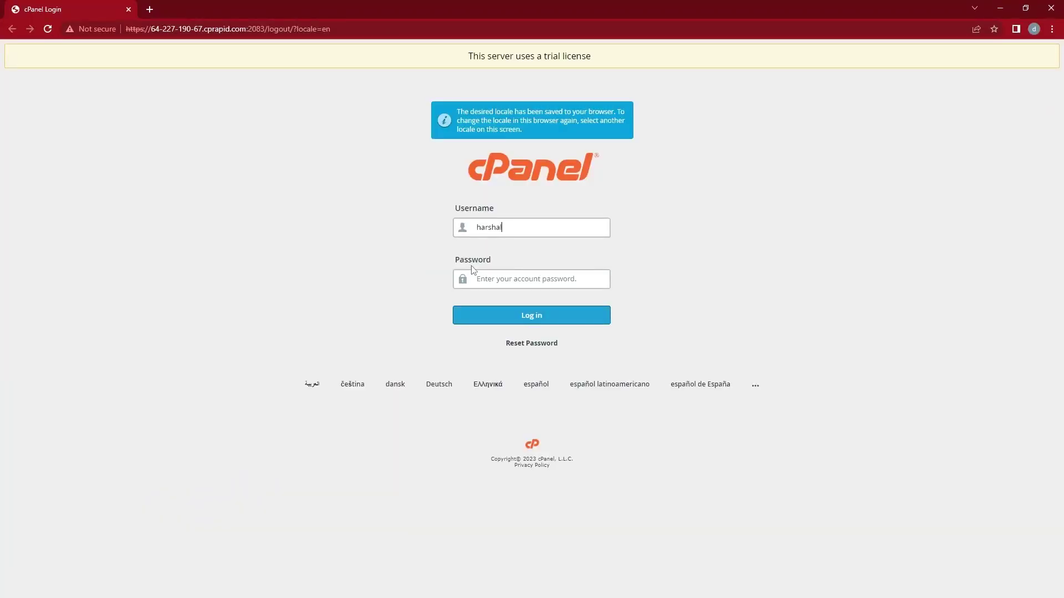
Log in to cPanel with the account username and password.
key(Tab)
text(****)
key(Return)
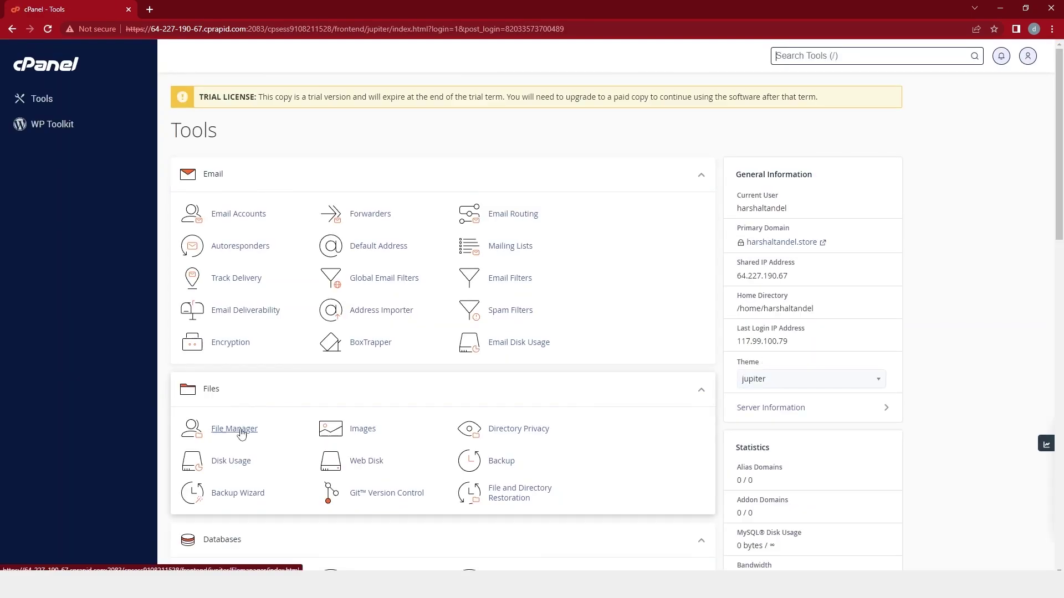
Upload handyman-service.zip (44.71 MB) from Downloads into public_html through File Manager.
click(236, 430)
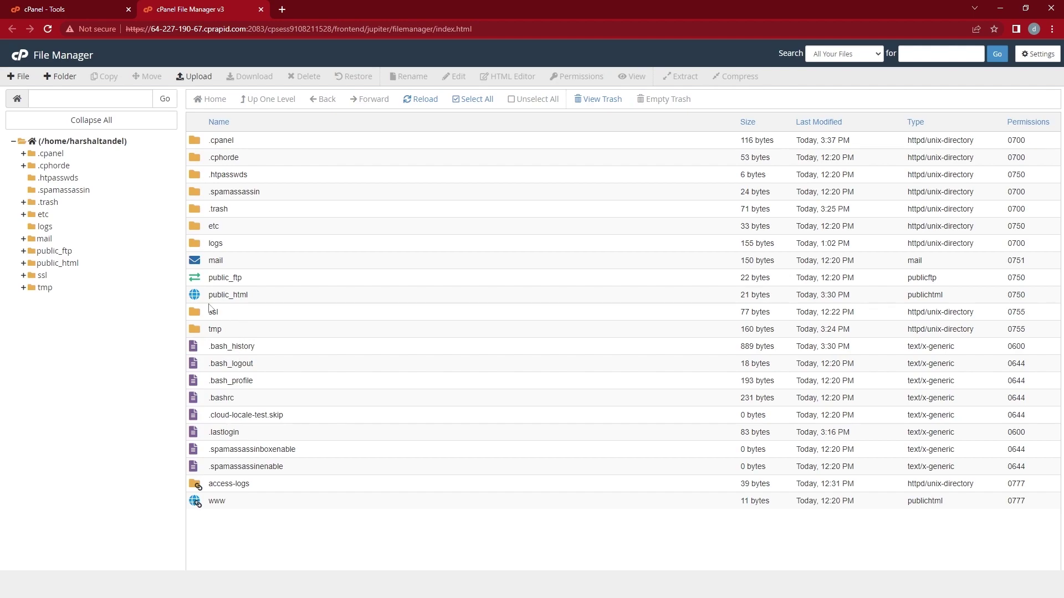
double_click(254, 302)
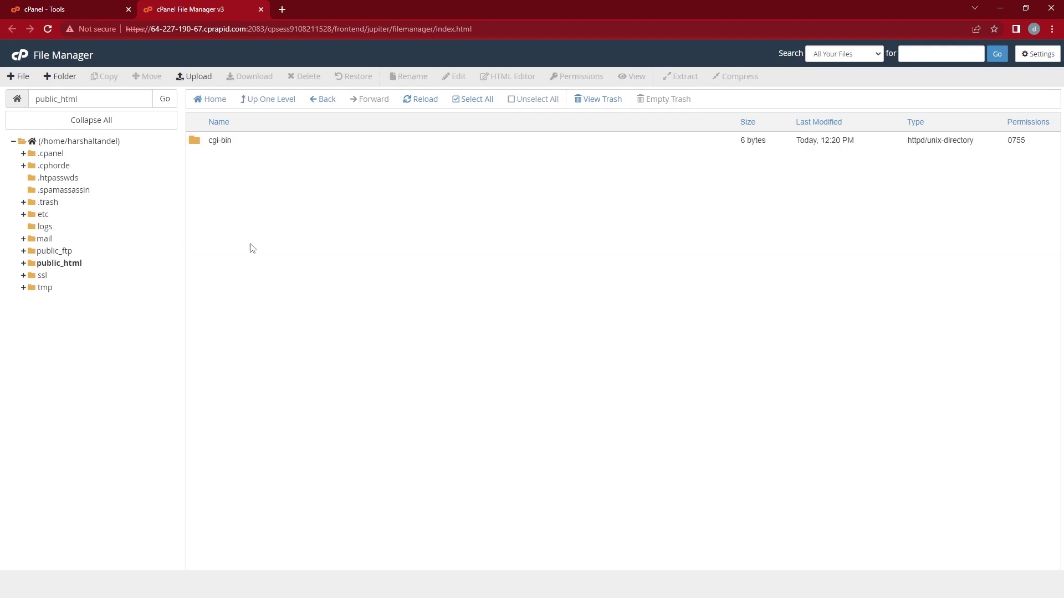
click(199, 80)
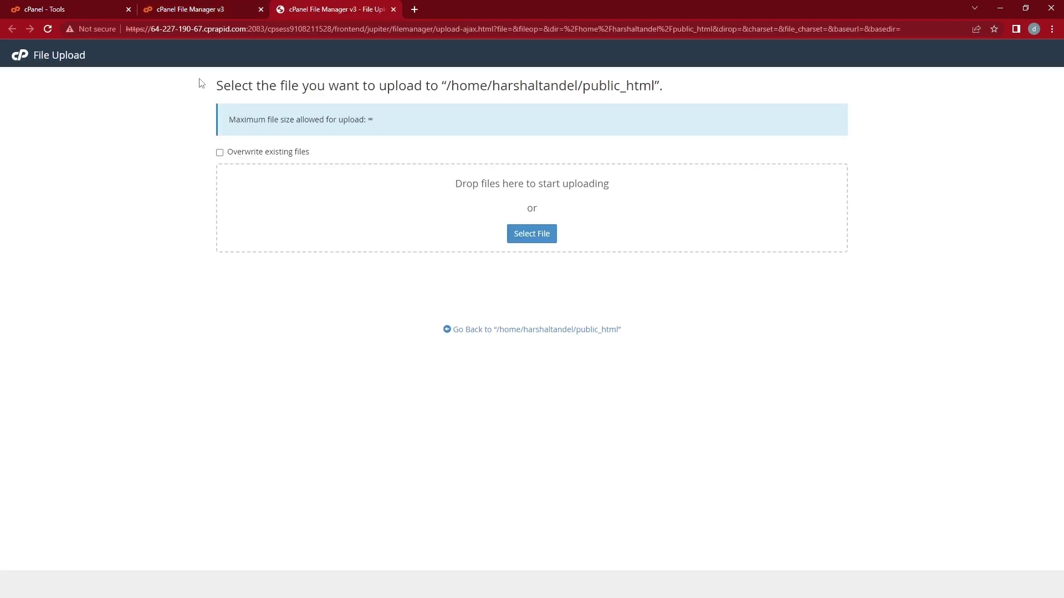
click(520, 231)
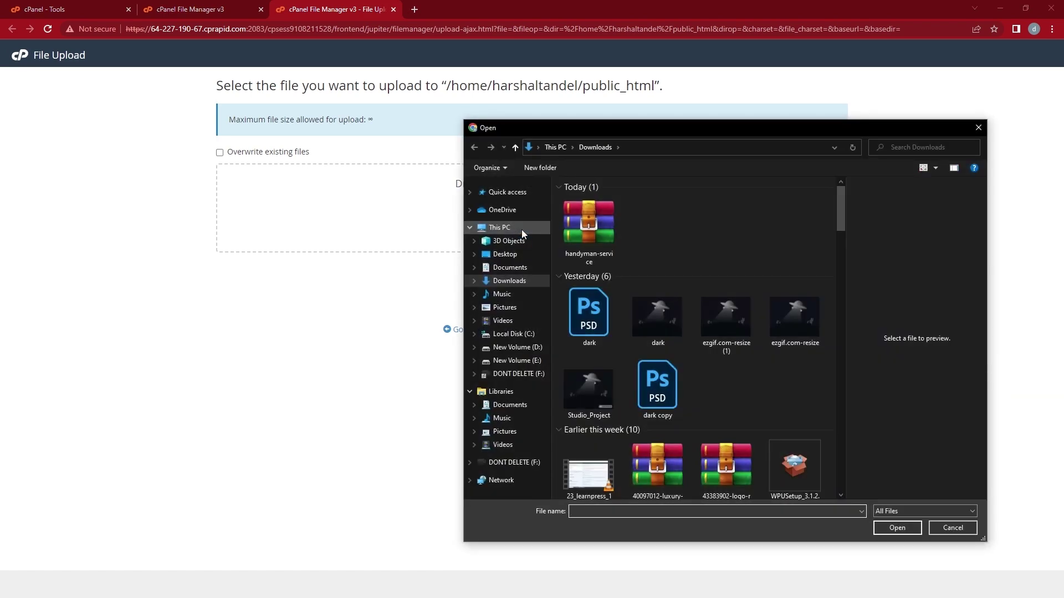
click(589, 224)
click(879, 529)
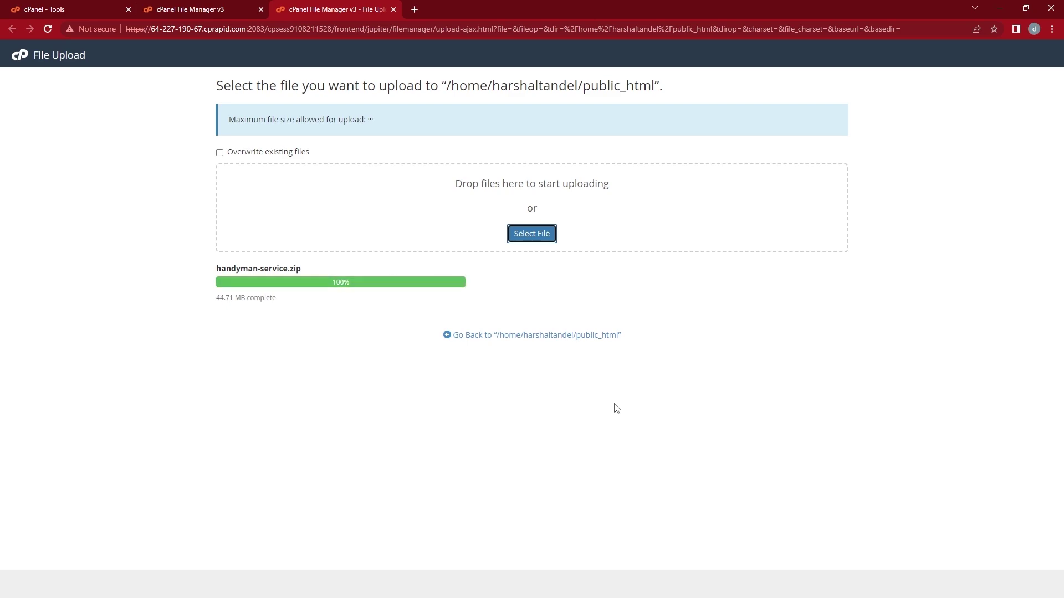
click(560, 337)
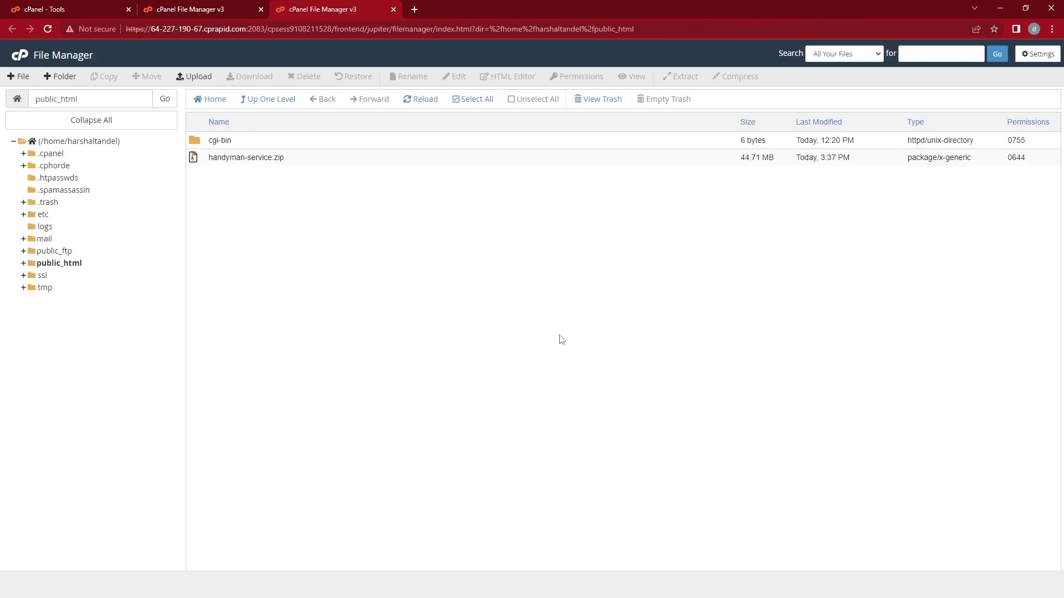
Extract handyman-service.zip into public_html.
right_click(294, 161)
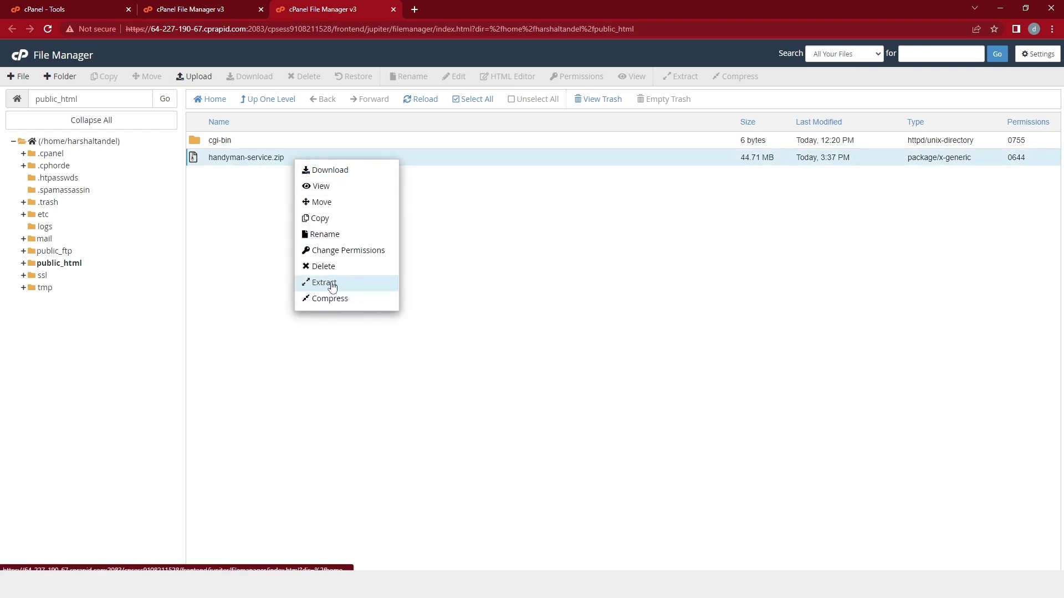
click(332, 281)
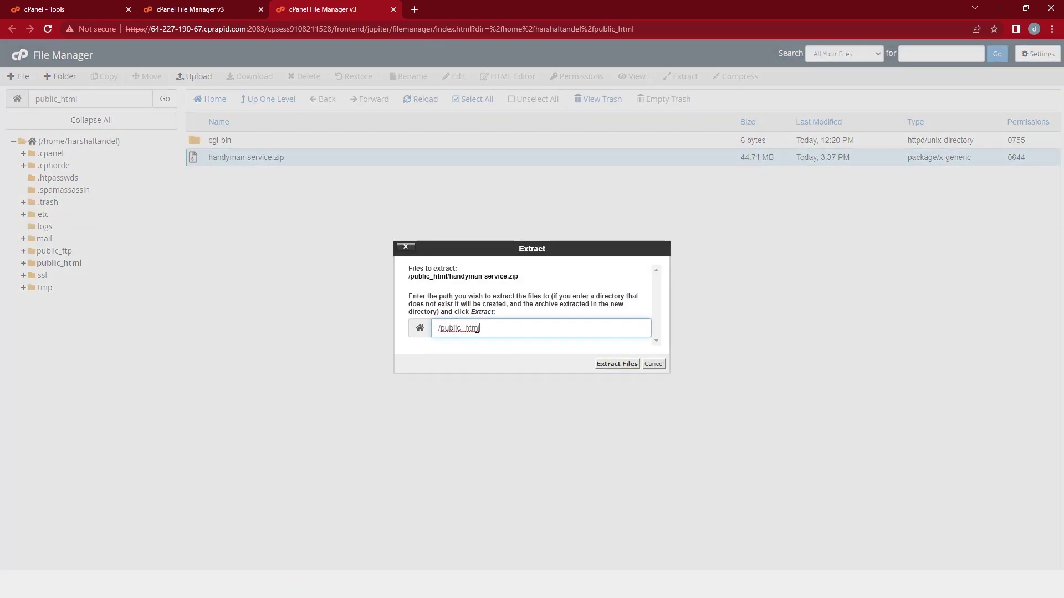
click(610, 366)
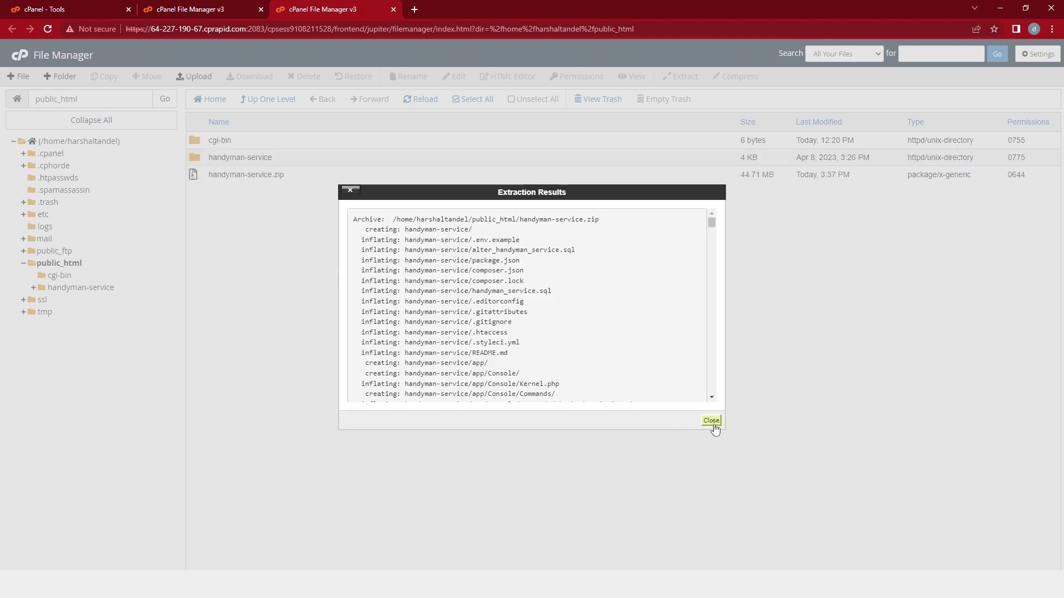
click(711, 421)
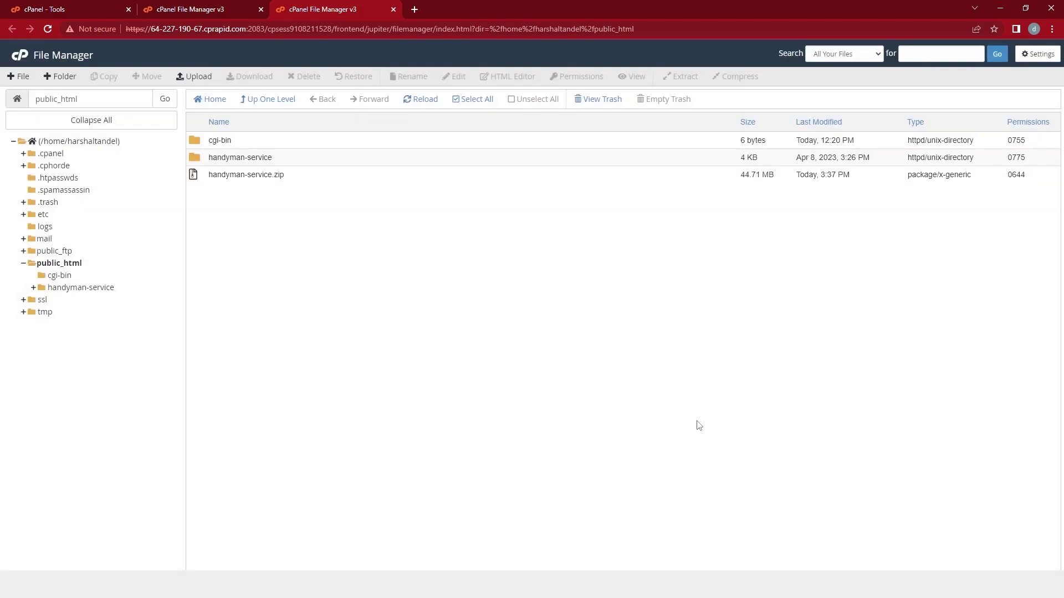
Move all files from the handyman-service folder up into public_html.
double_click(279, 160)
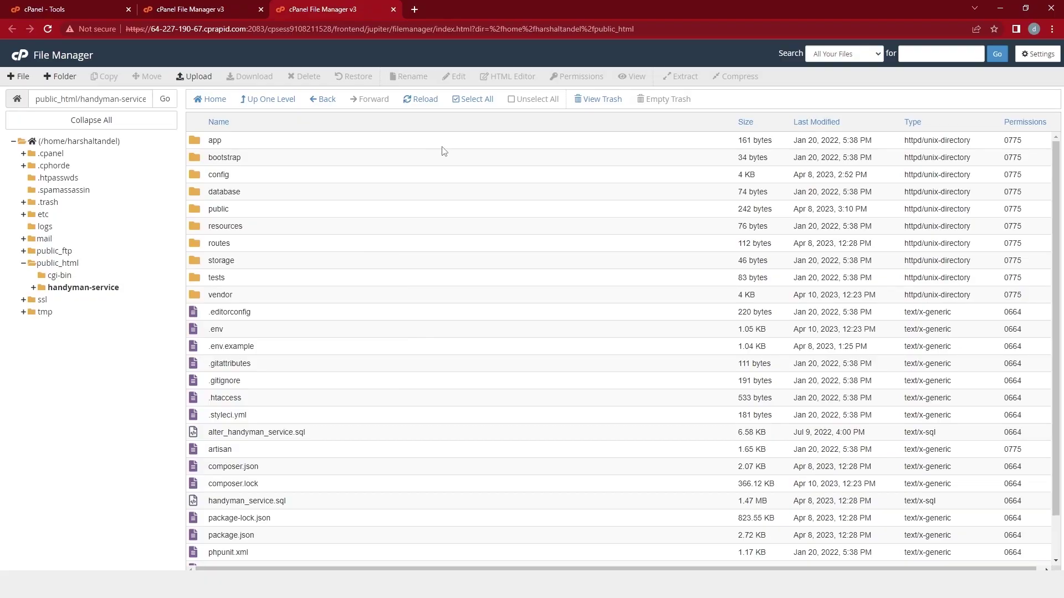
click(456, 100)
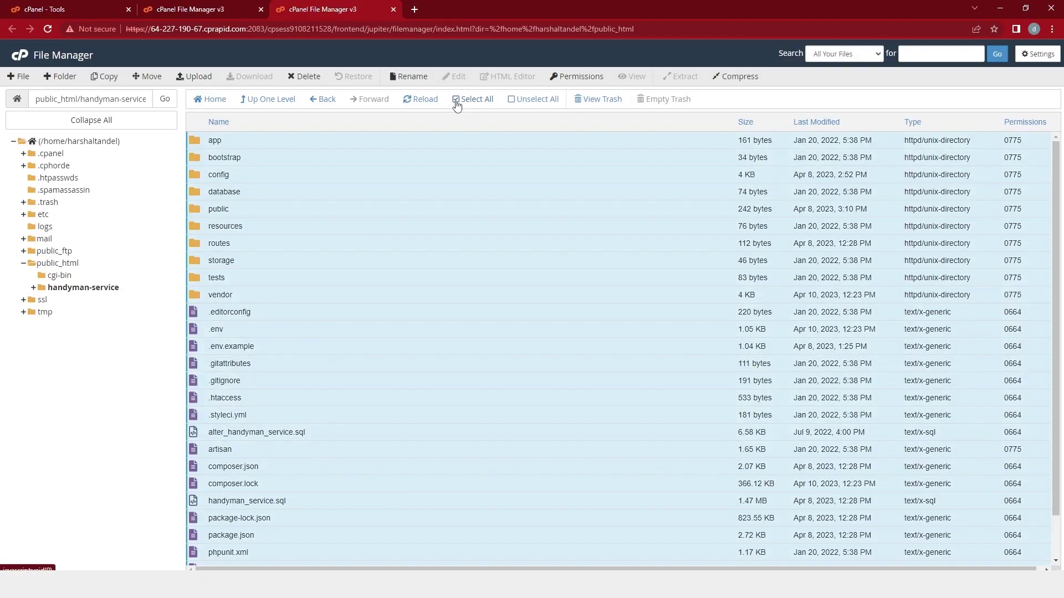
click(152, 77)
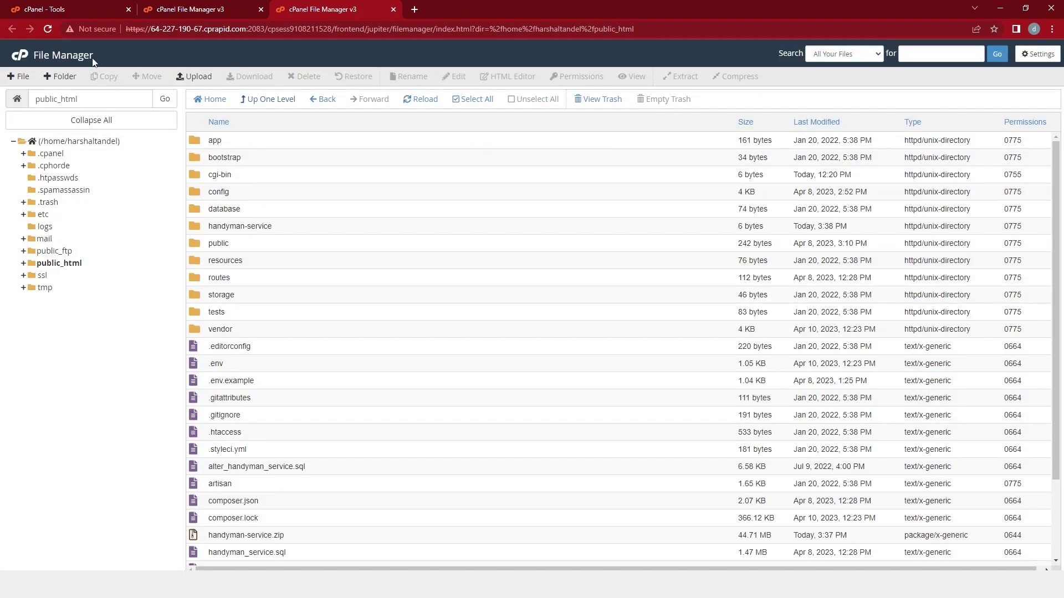
click(83, 15)
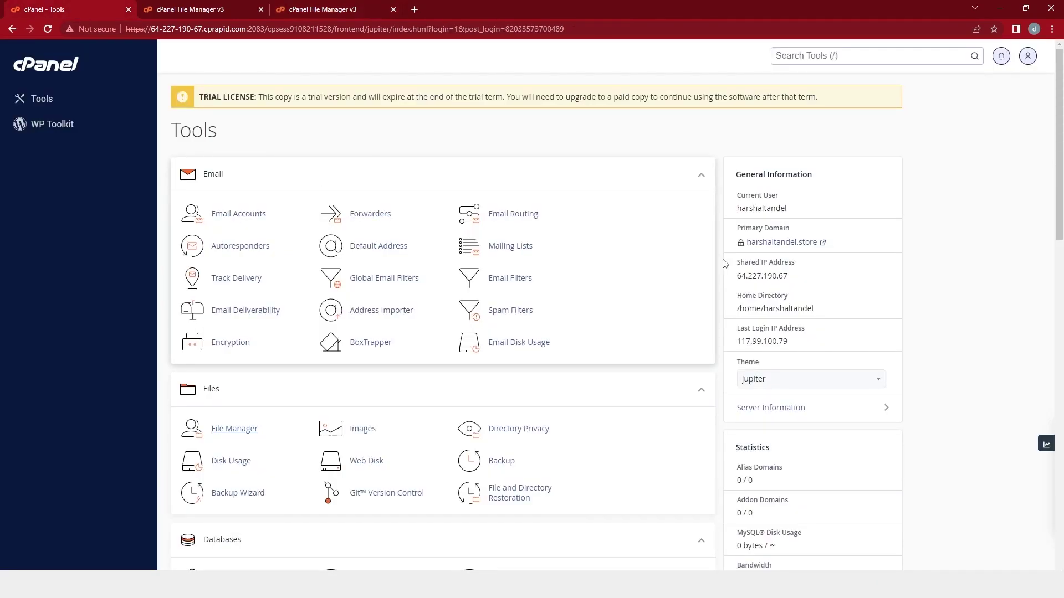
Open the primary domain and check its missing application encryption key error.
click(776, 244)
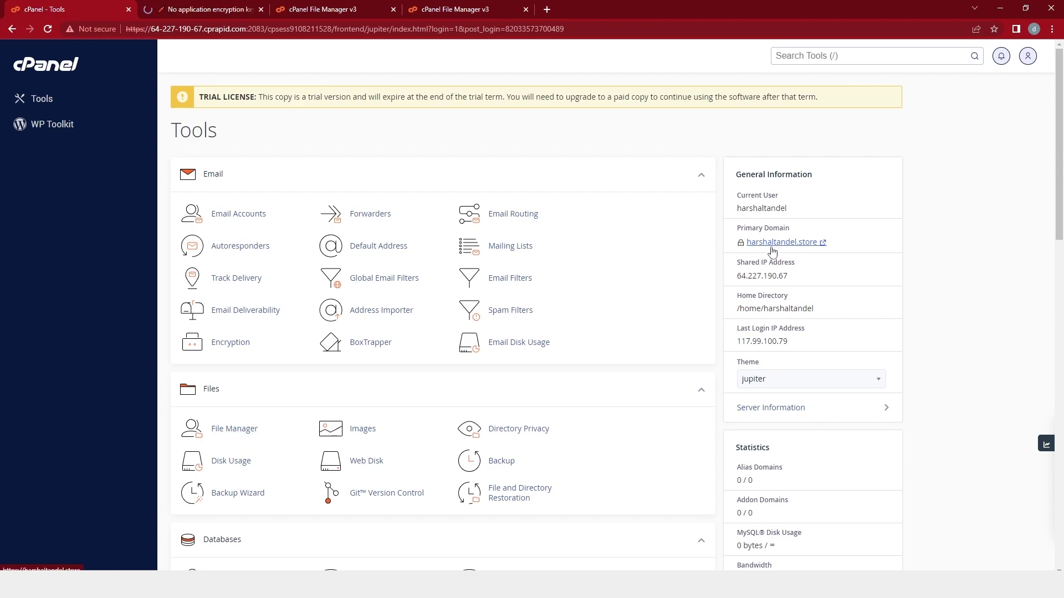
click(184, 12)
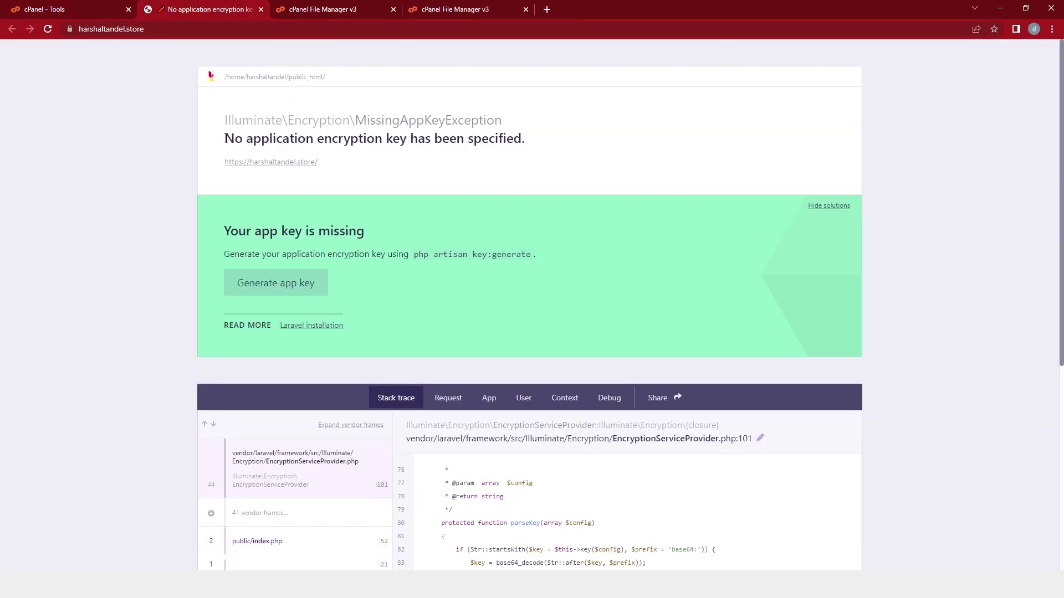
drag(228, 138, 546, 141)
click(397, 171)
drag(229, 139, 533, 145)
click(534, 159)
Open Terminal from the Advanced section of the cPanel tools.
click(95, 6)
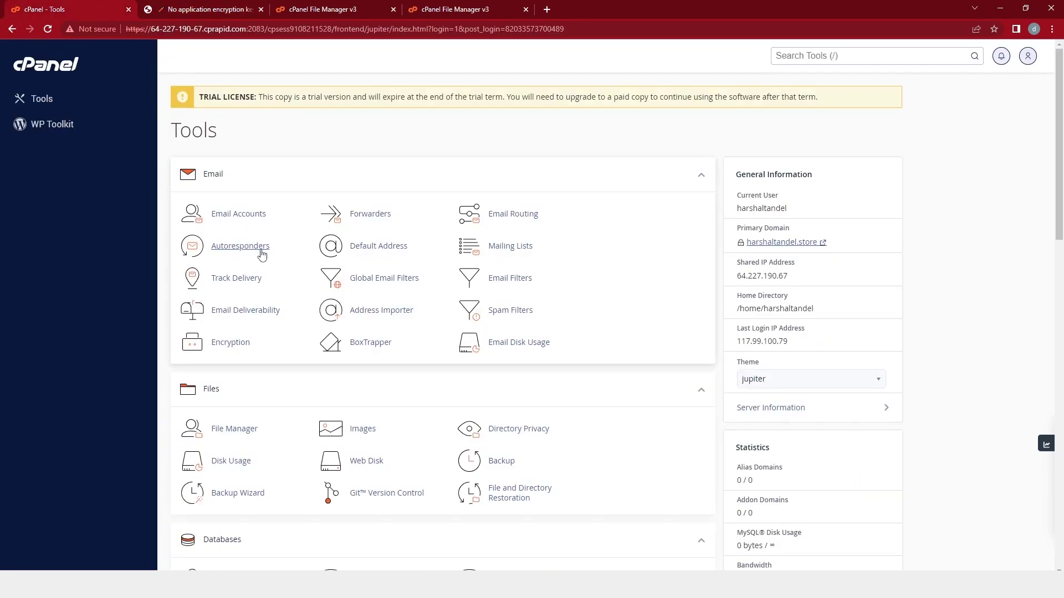
scroll(261, 289, down, 5)
scroll(263, 259, down, 10)
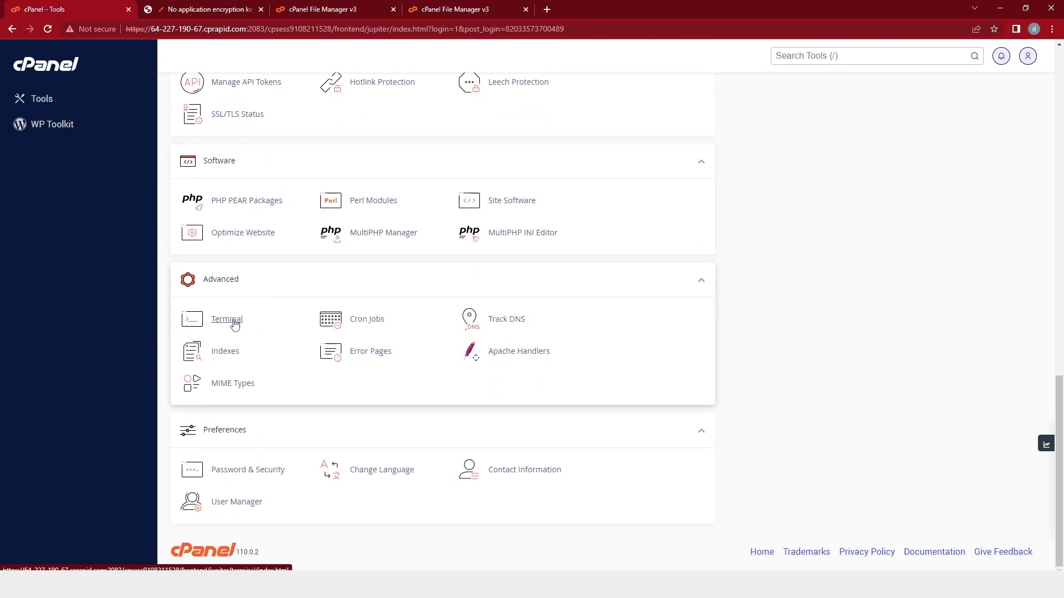
click(234, 324)
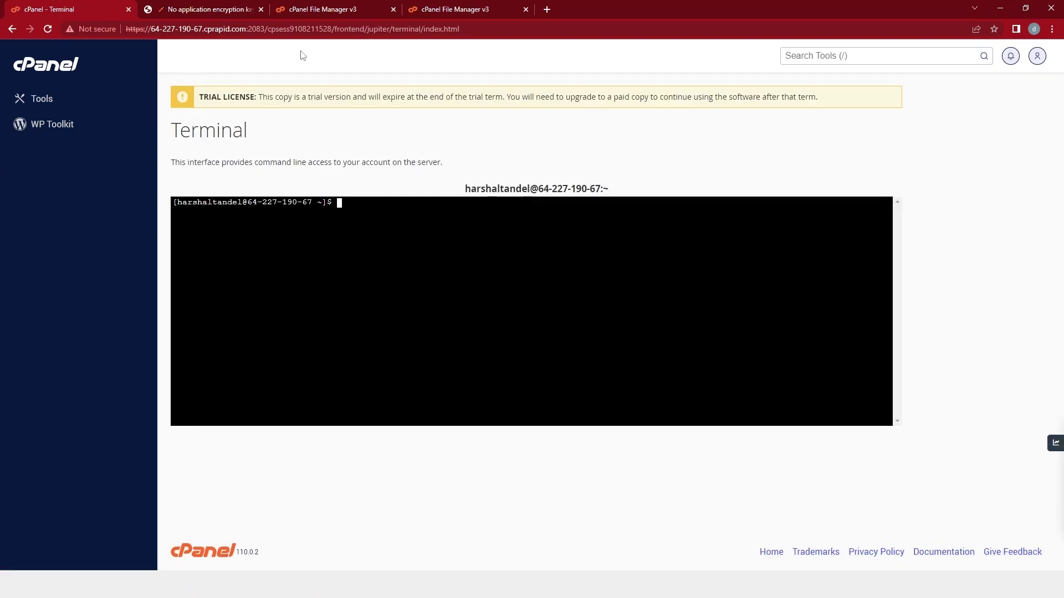
Refresh File Manager and open the public_html folder.
click(318, 8)
key(F5)
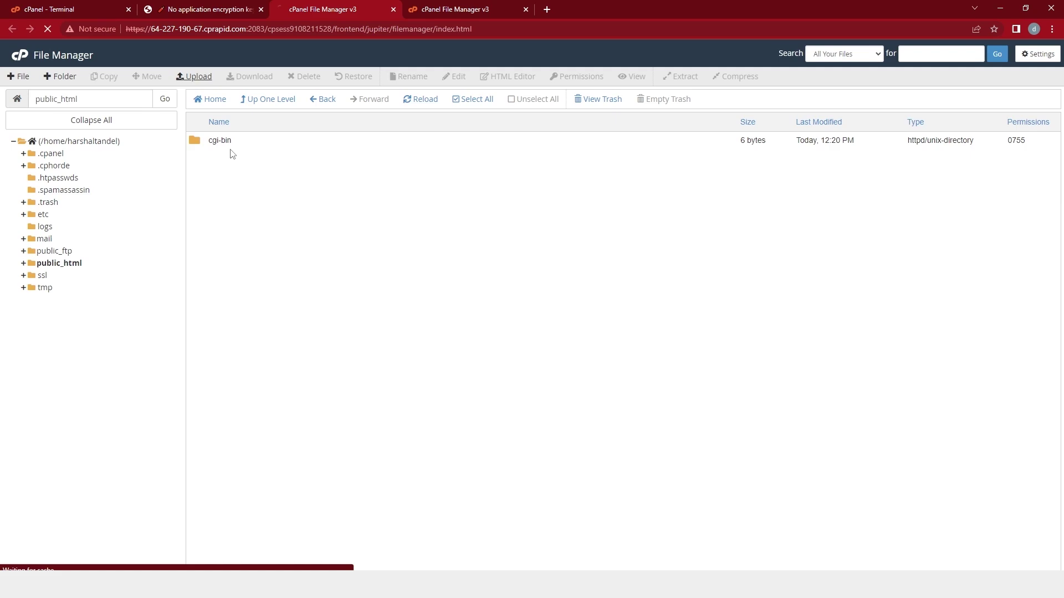
click(263, 301)
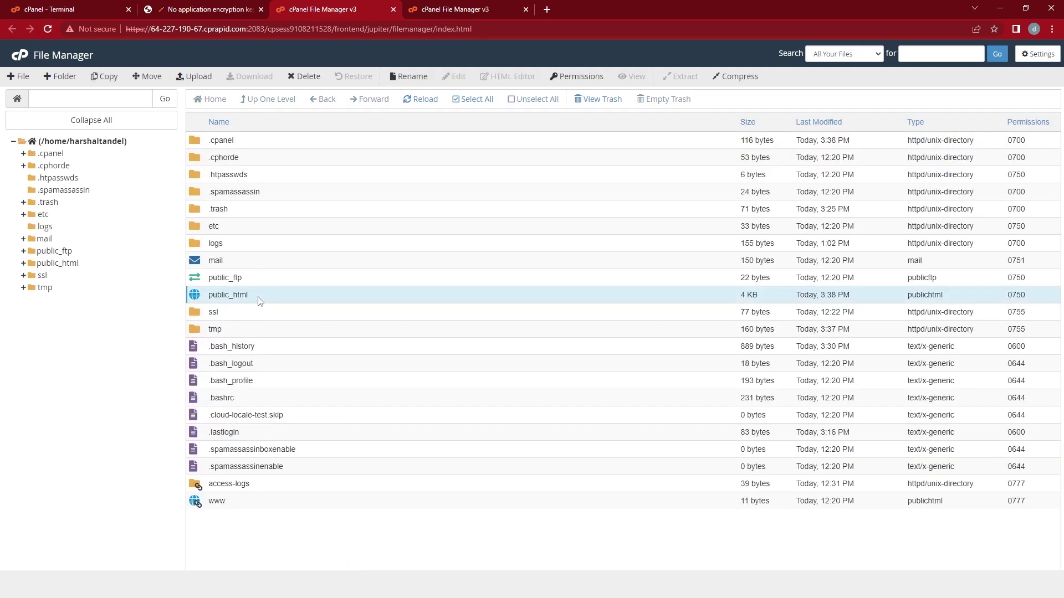
double_click(258, 299)
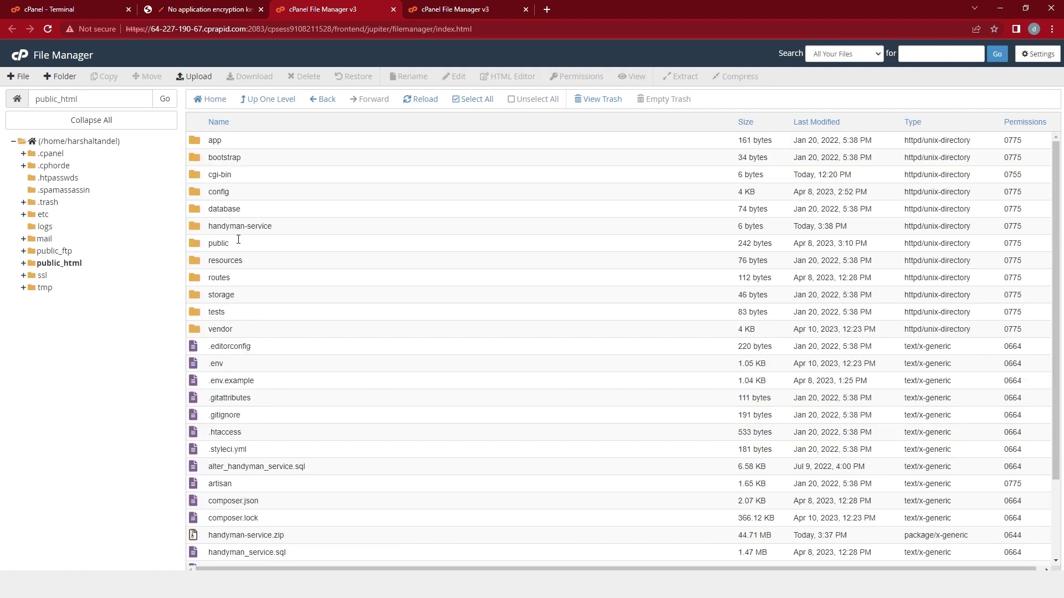
In Terminal, list the home directory, cd into public_html and list its contents.
click(83, 10)
text(ls)
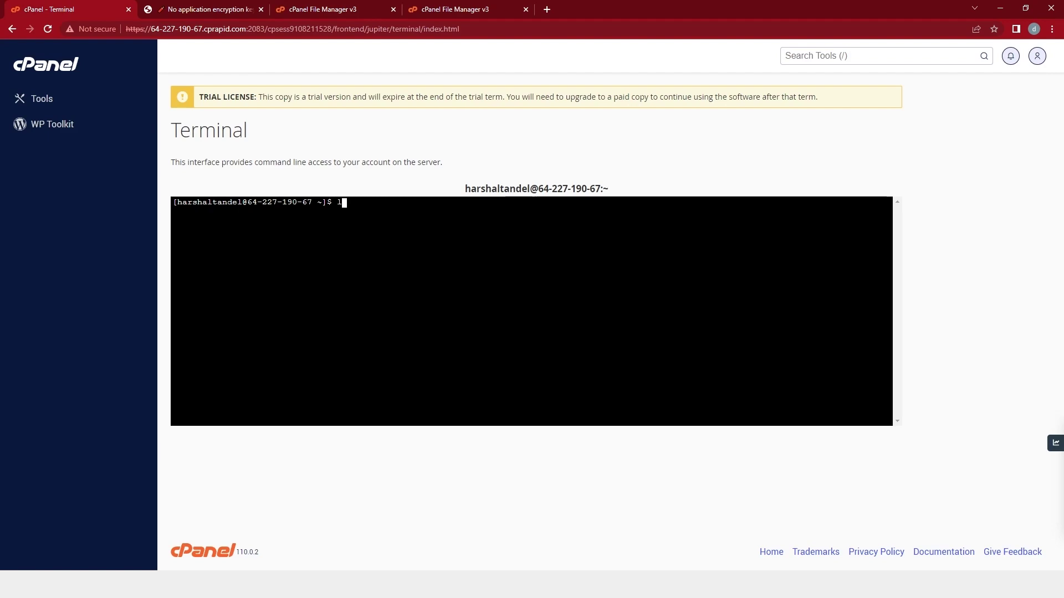
key(Return)
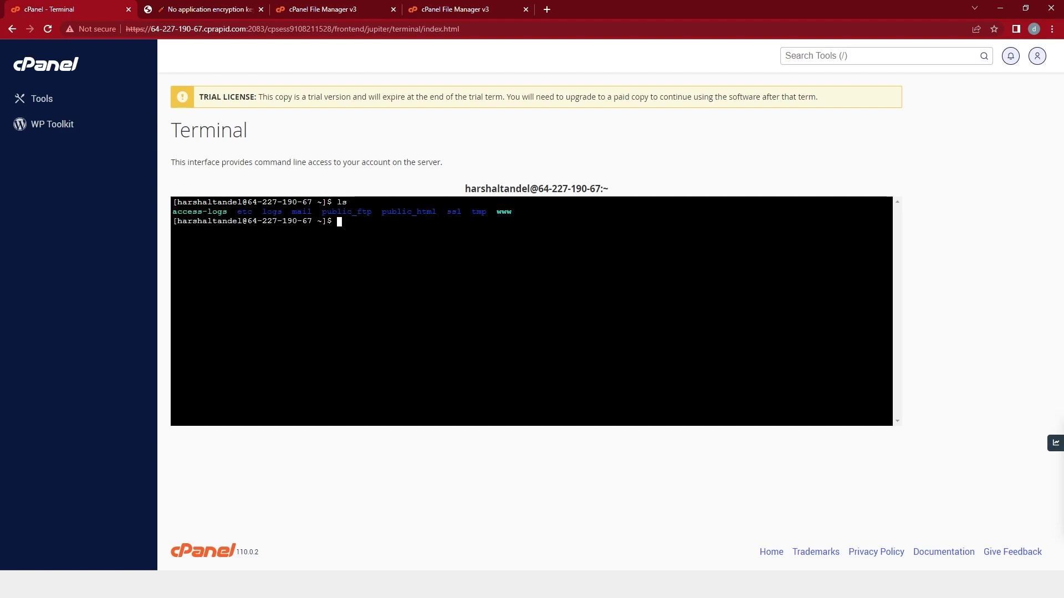
text(cd public_html)
key(Return)
text(dir)
key(Return)
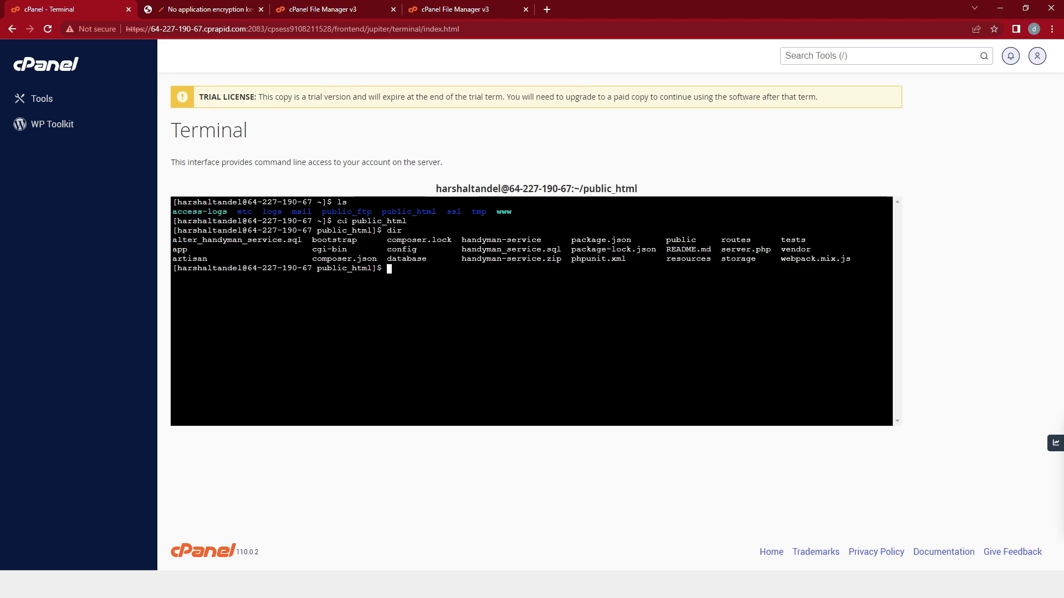
Run php artisan key:generate and confirm the application key was set successfully.
text(php)
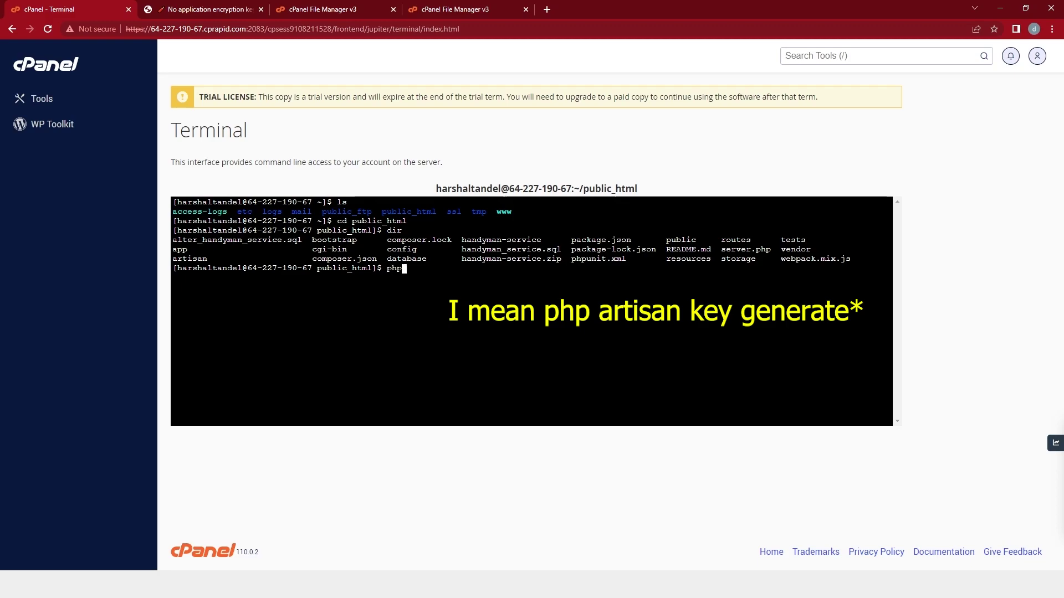
text( artisan )
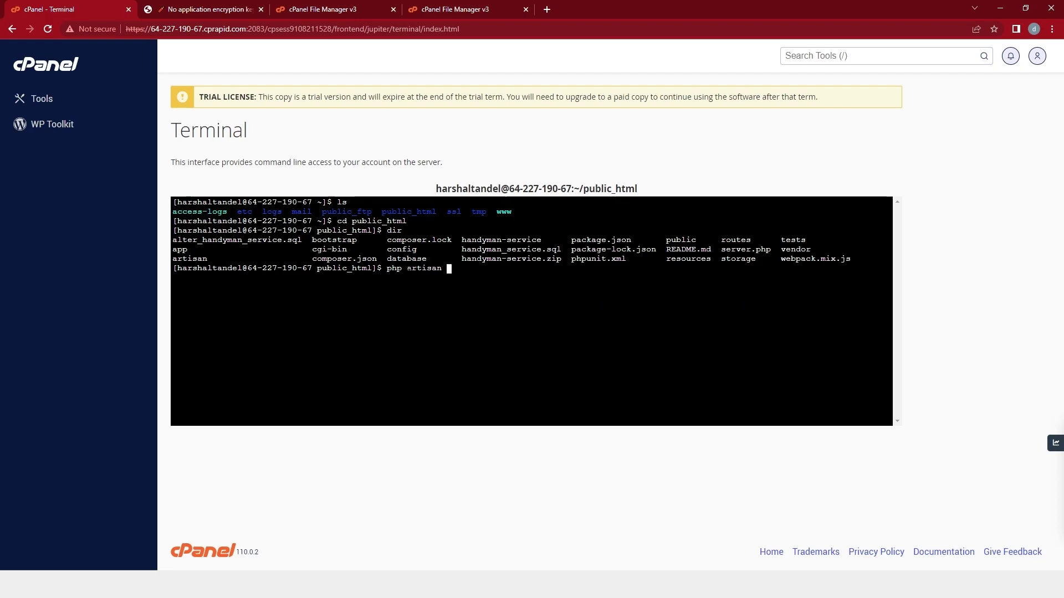
text(key:generate)
key(Return)
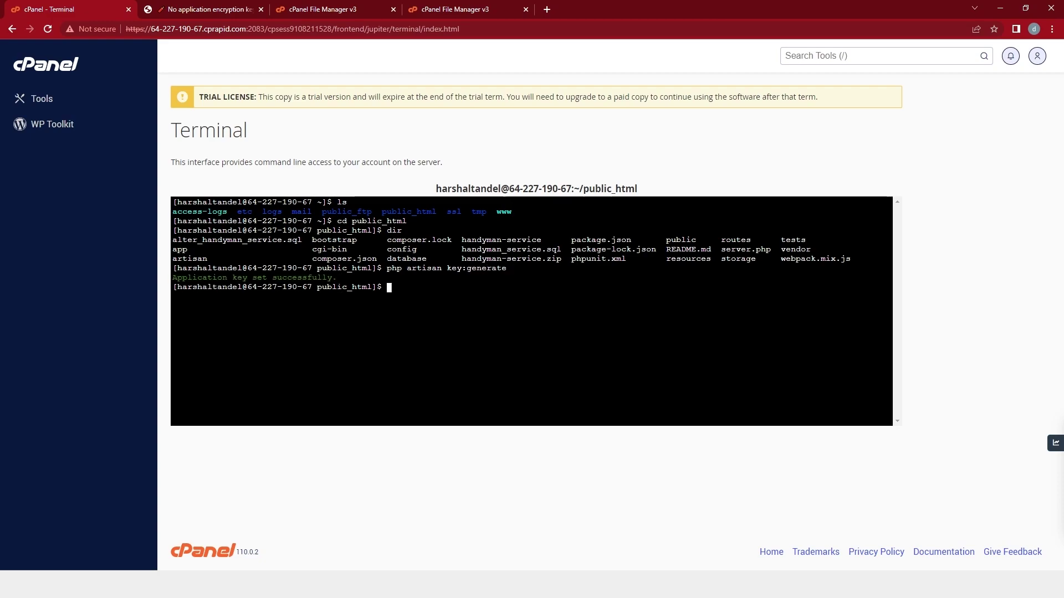
drag(336, 277, 173, 277)
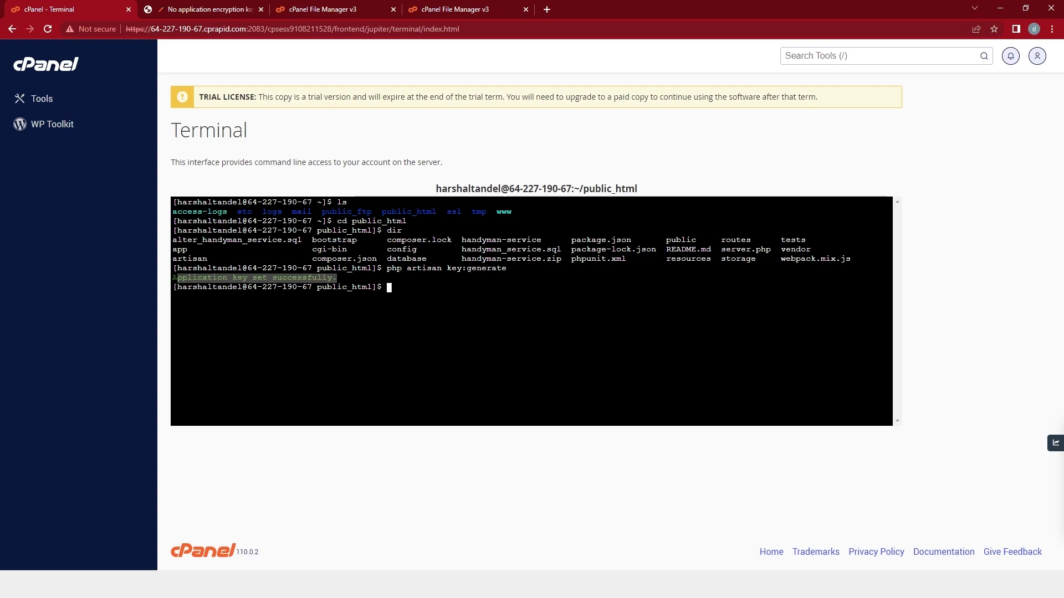
click(276, 8)
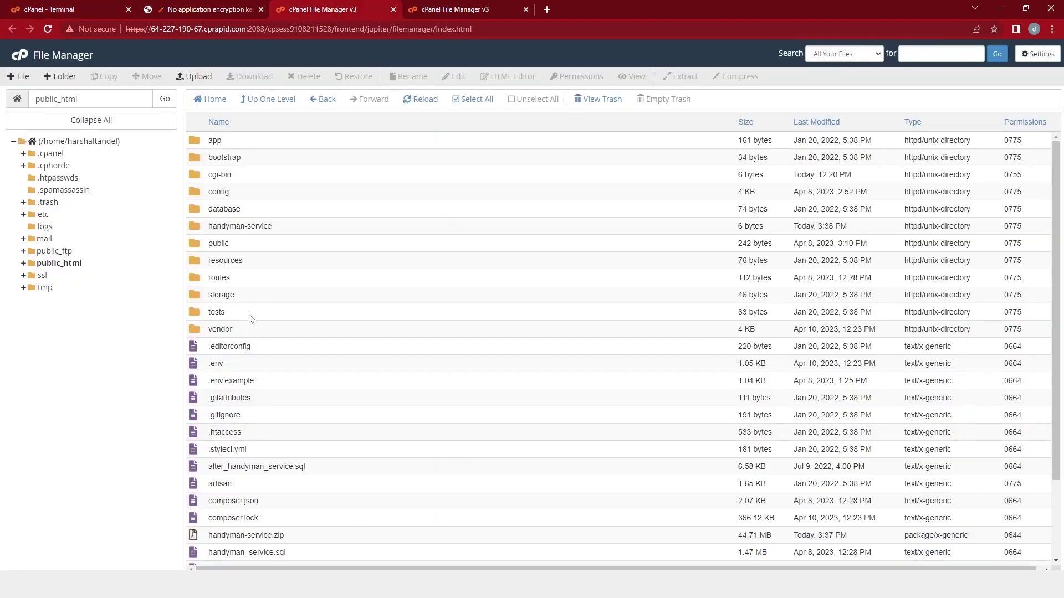
Open .env in the code editor and check the base64 APP_KEY and APP_URL lines.
click(252, 368)
right_click(252, 368)
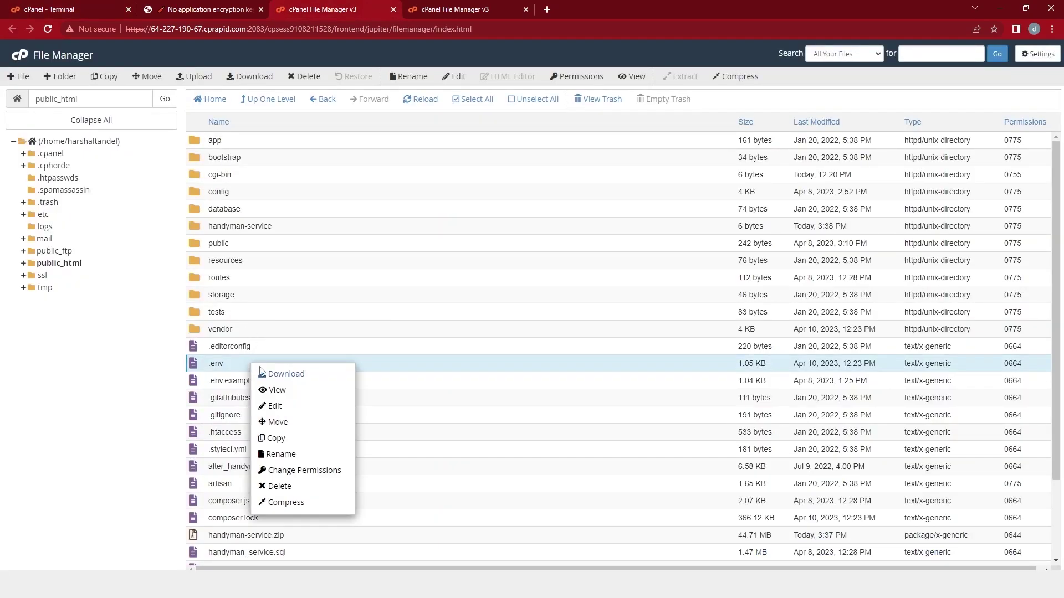
click(281, 401)
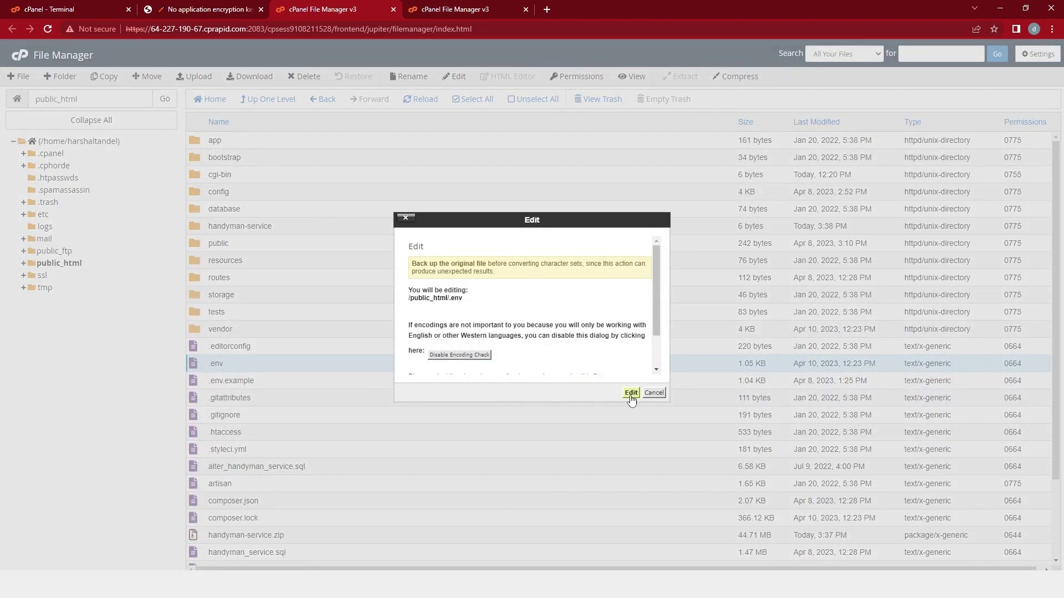
click(632, 394)
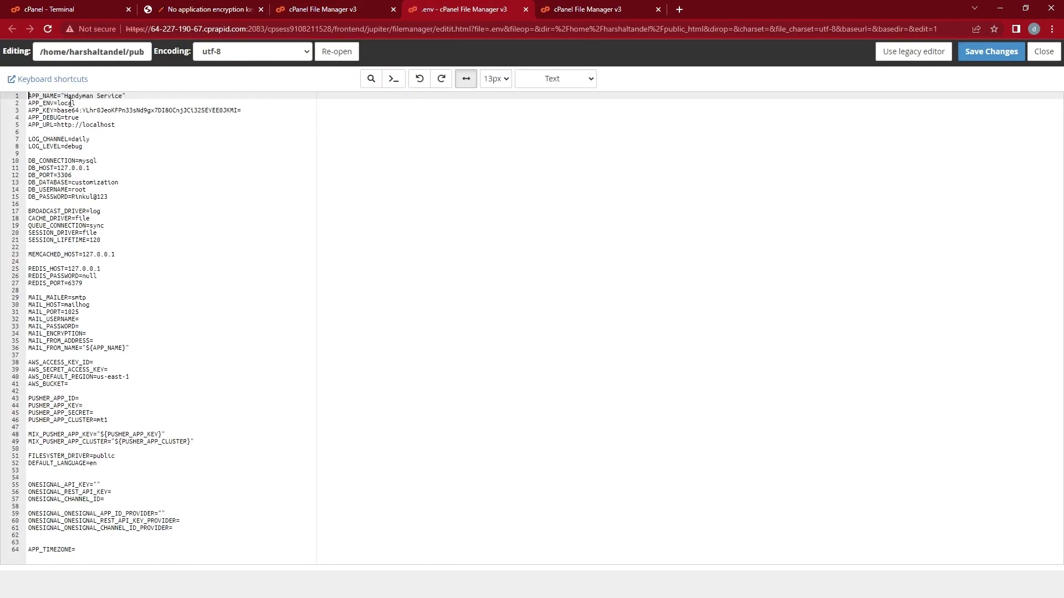
drag(56, 110, 244, 111)
click(214, 125)
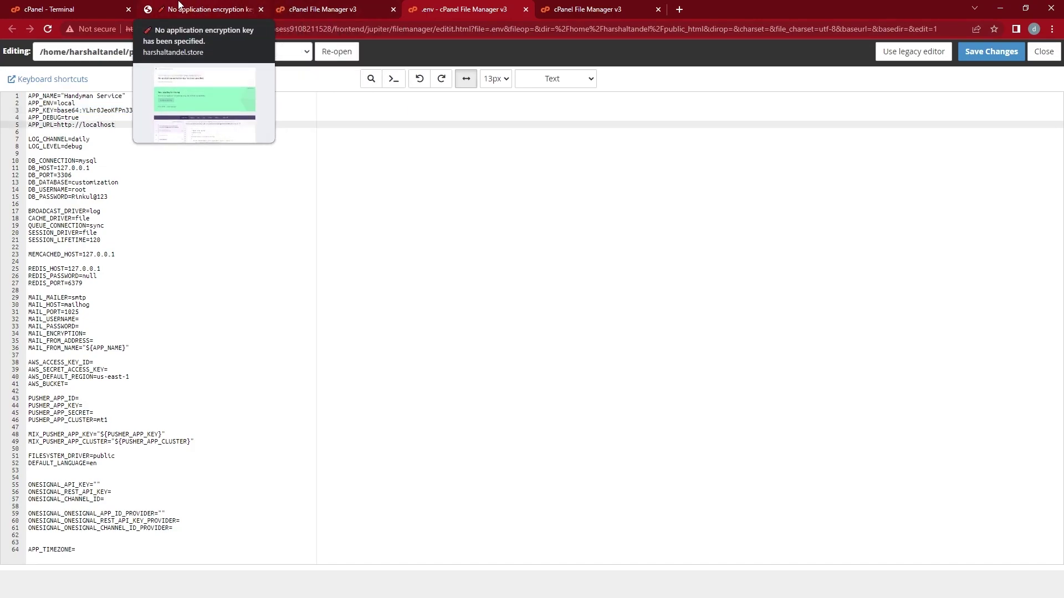
click(179, 9)
Reload the site and confirm it now shows the SQLSTATE 1045 access-denied error for root.
key(F5)
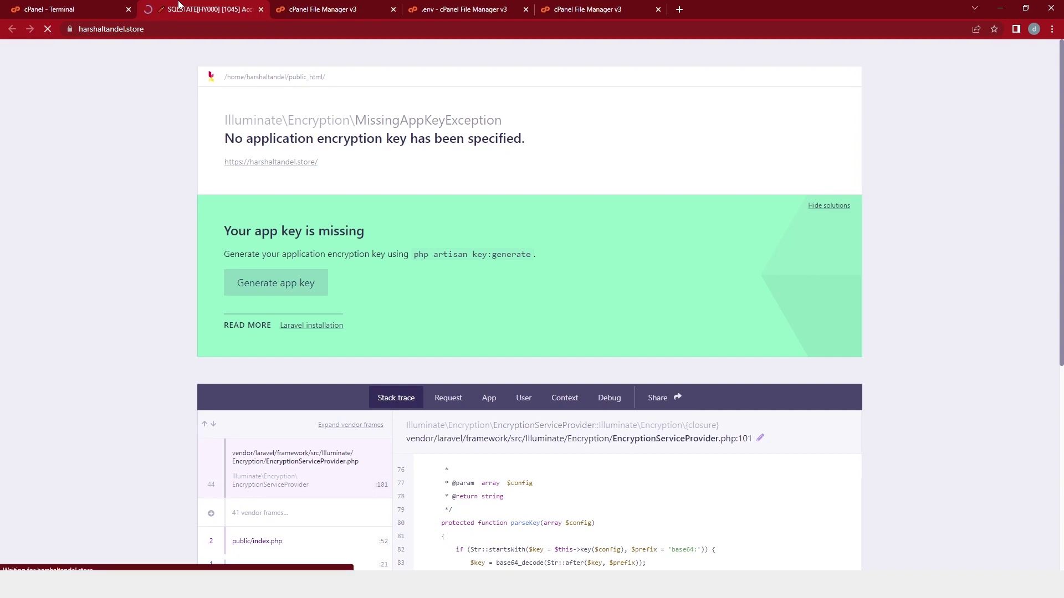
drag(378, 140, 619, 139)
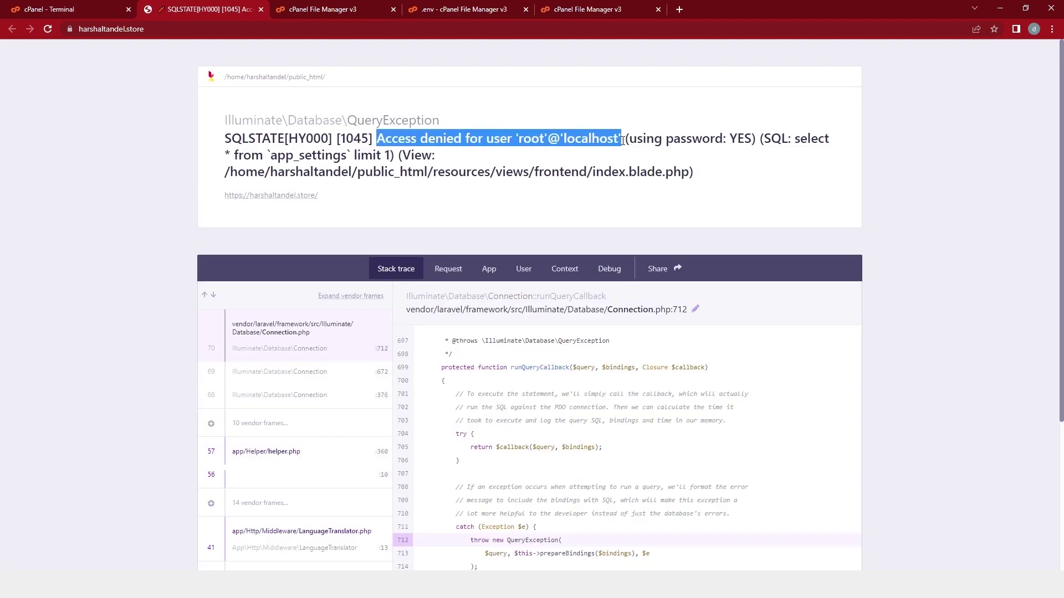
click(554, 158)
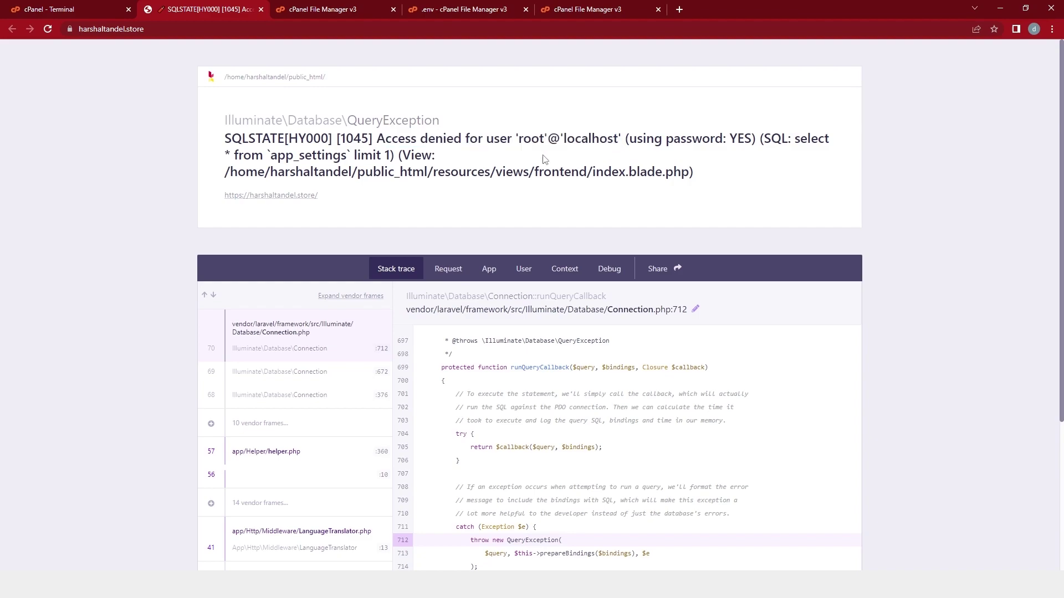
click(346, 4)
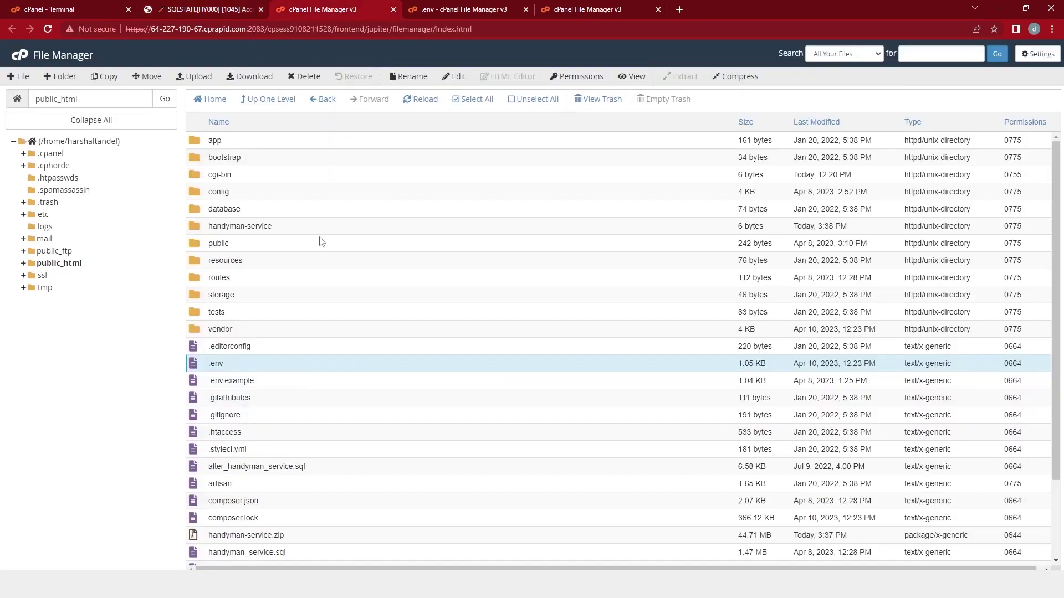
click(20, 56)
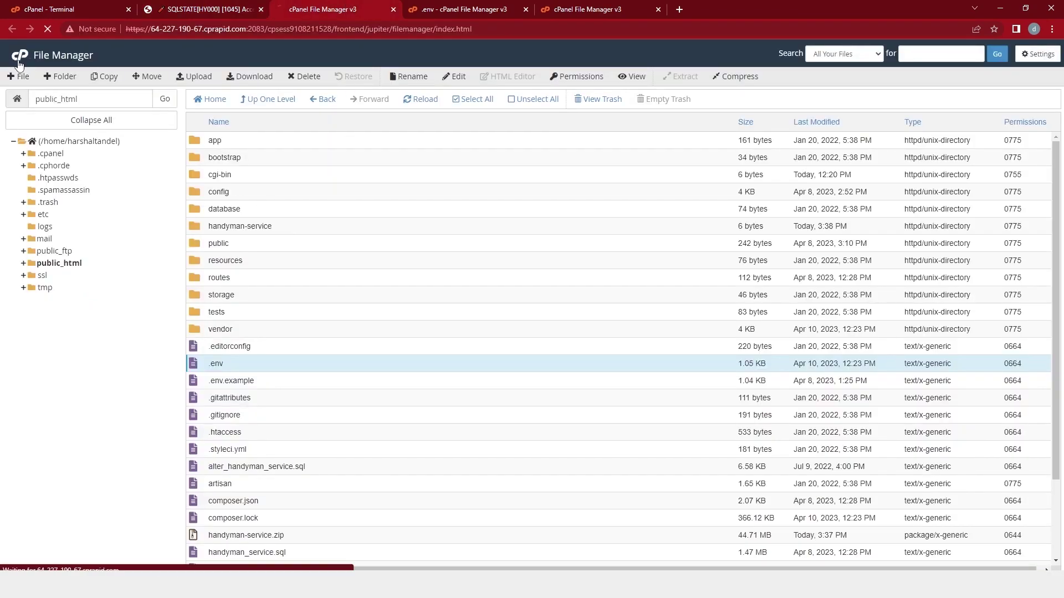
Open MySQL Databases and verify no databases or database users exist yet.
scroll(210, 236, down, 1)
scroll(210, 236, down, 4)
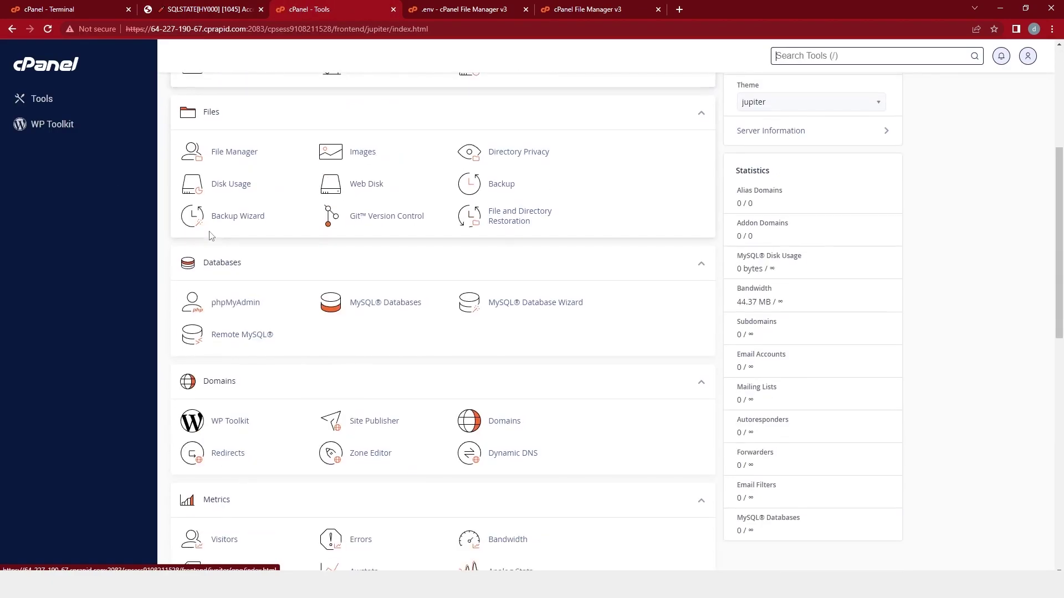
click(357, 303)
scroll(356, 306, down, 3)
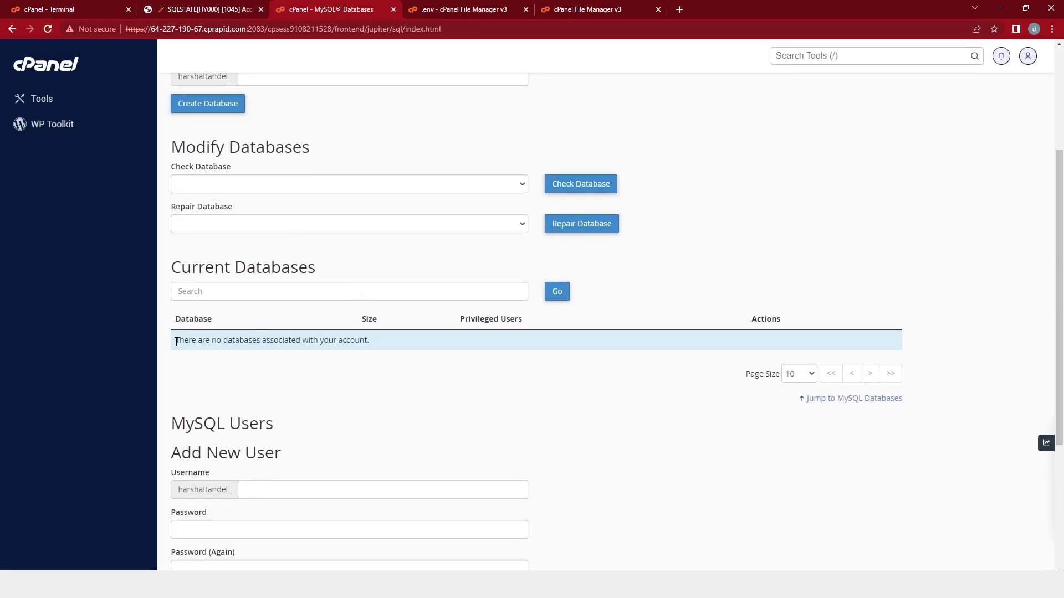
drag(175, 340, 372, 358)
click(362, 370)
scroll(361, 370, down, 4)
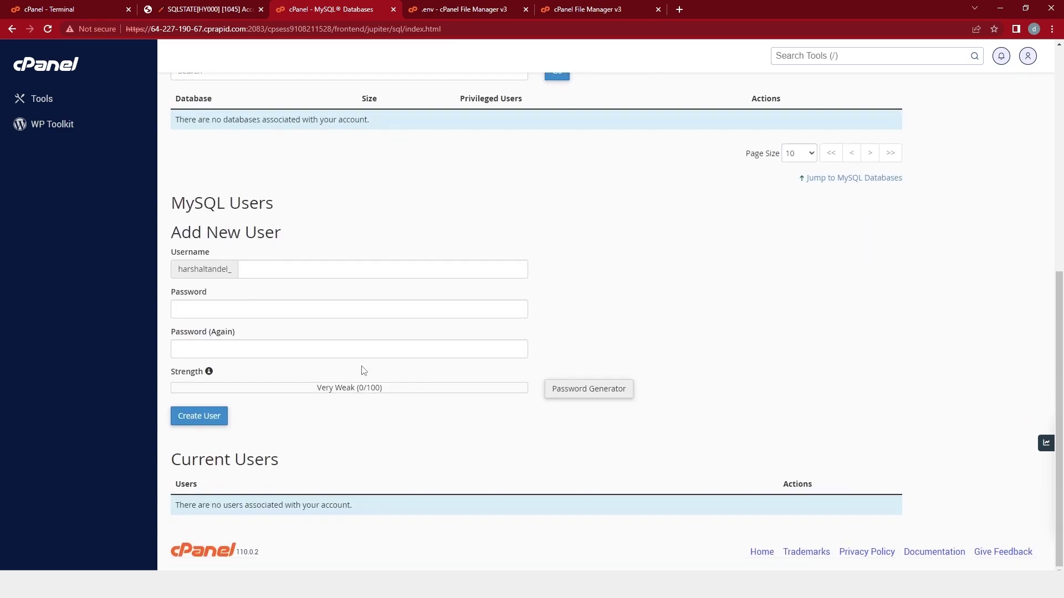
drag(179, 508, 373, 511)
click(376, 506)
click(420, 9)
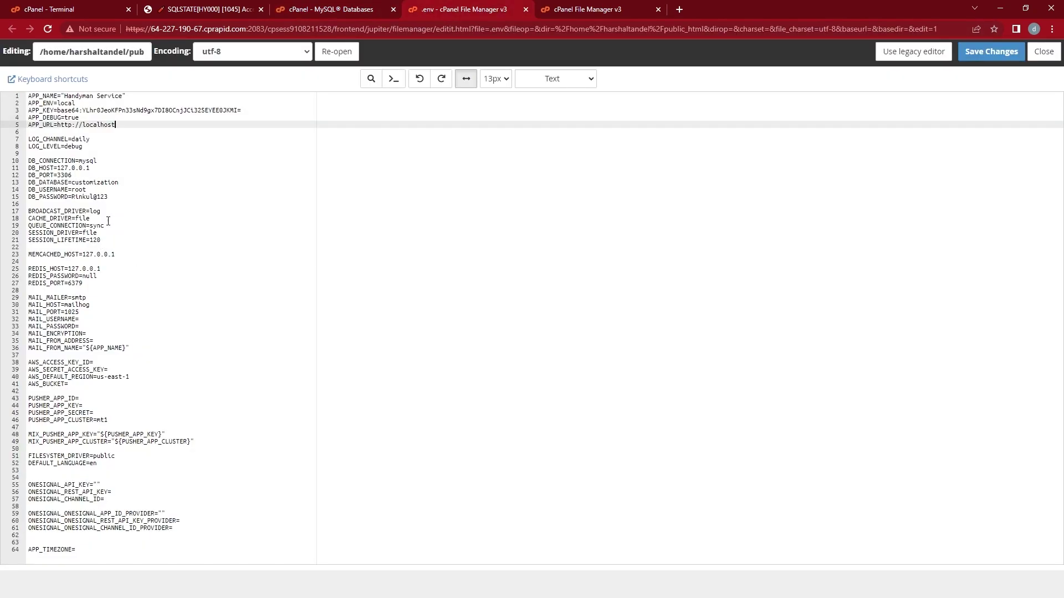
drag(114, 197, 1, 161)
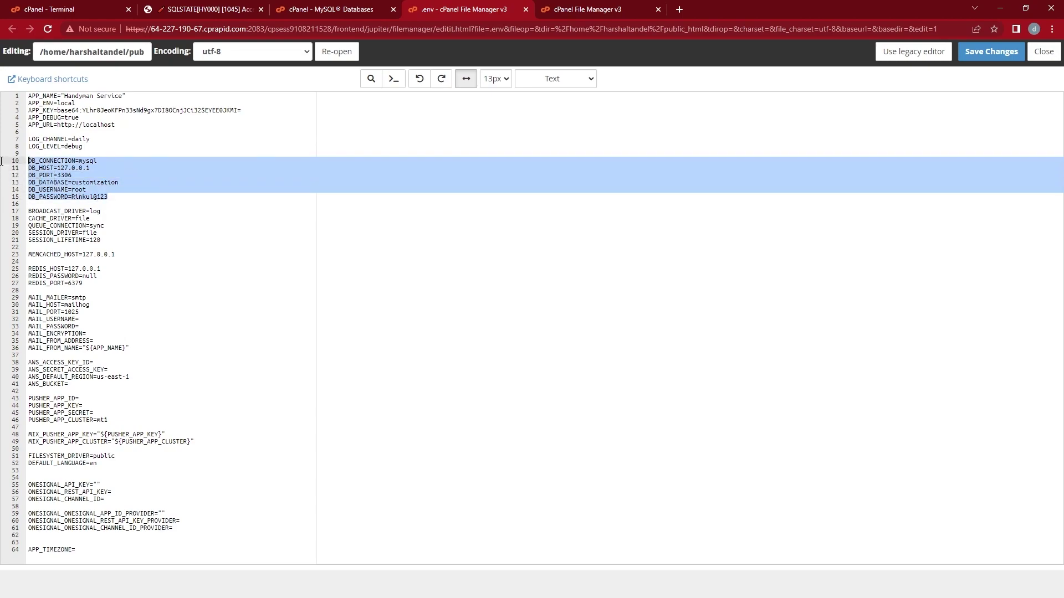
click(109, 184)
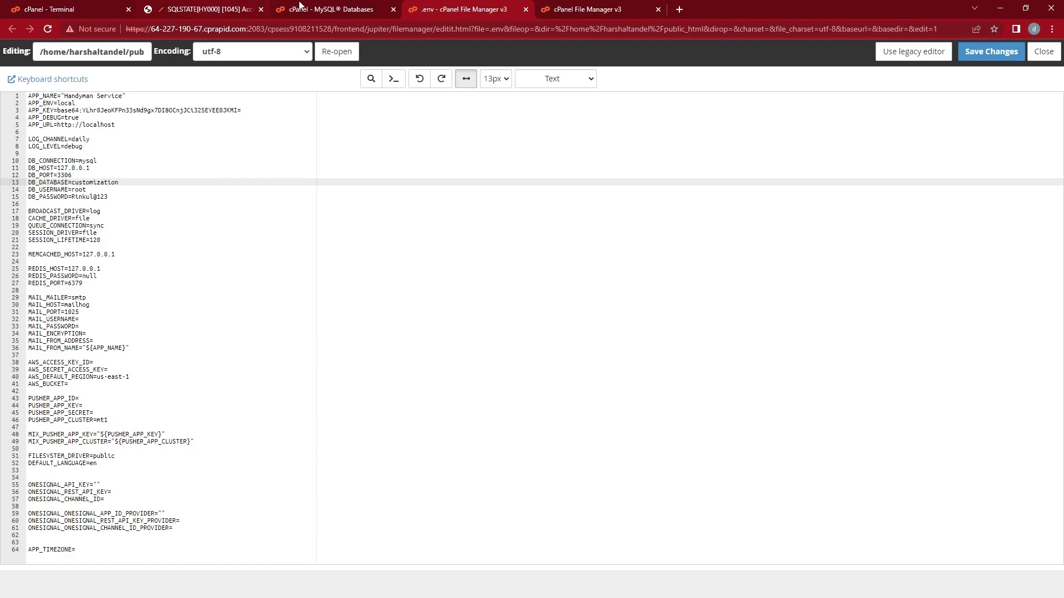
click(327, 6)
Create the new _handyman MySQL database.
scroll(308, 252, up, 8)
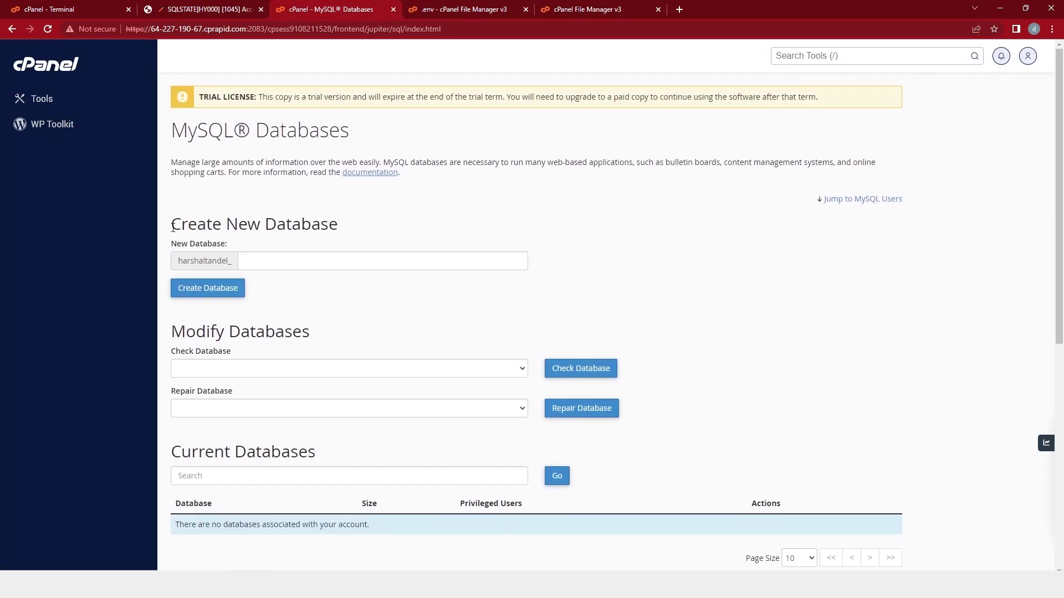
drag(171, 225, 383, 231)
click(284, 261)
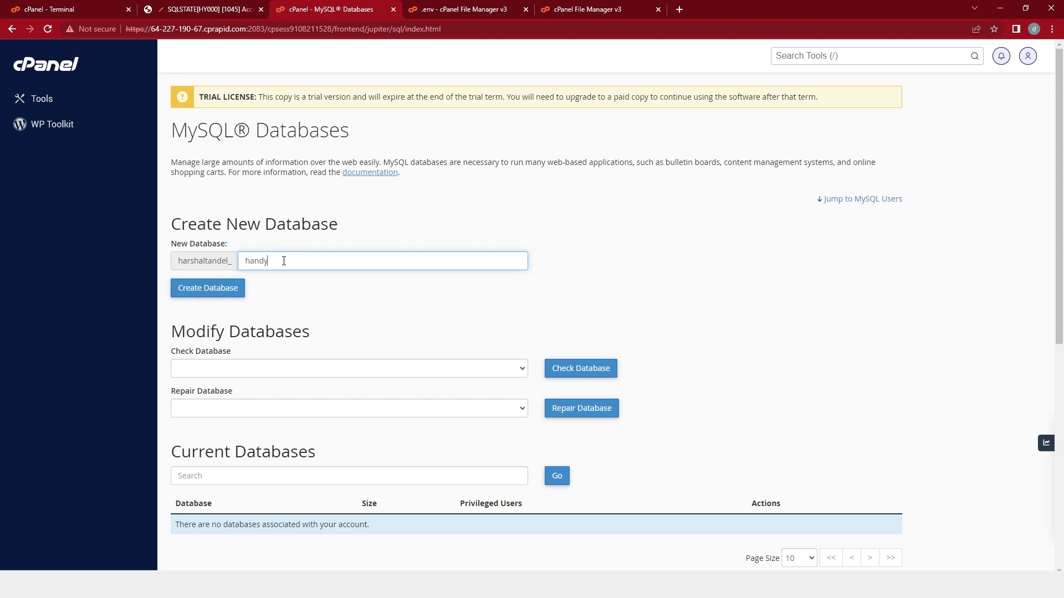
click(238, 289)
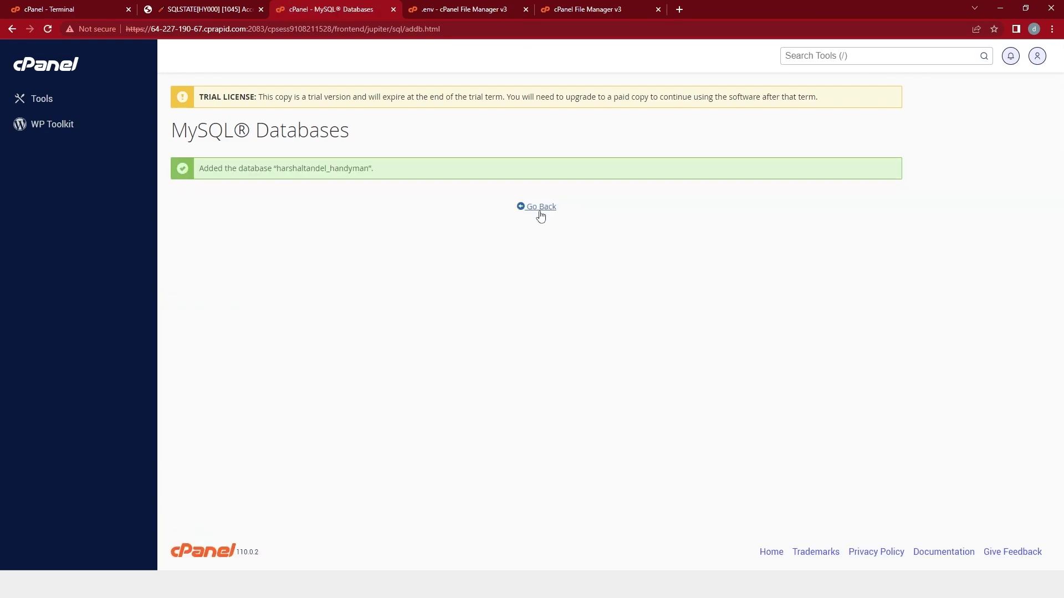
click(539, 210)
Create the database user handyman with a password.
scroll(536, 277, down, 4)
drag(388, 266, 325, 282)
click(325, 282)
scroll(324, 283, down, 3)
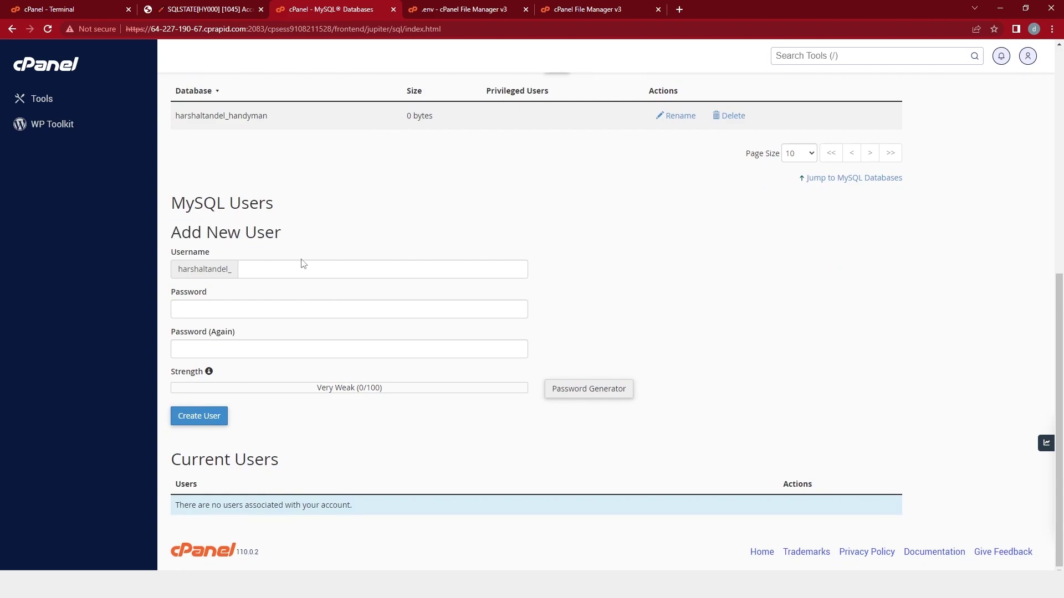
click(273, 270)
text(handy)
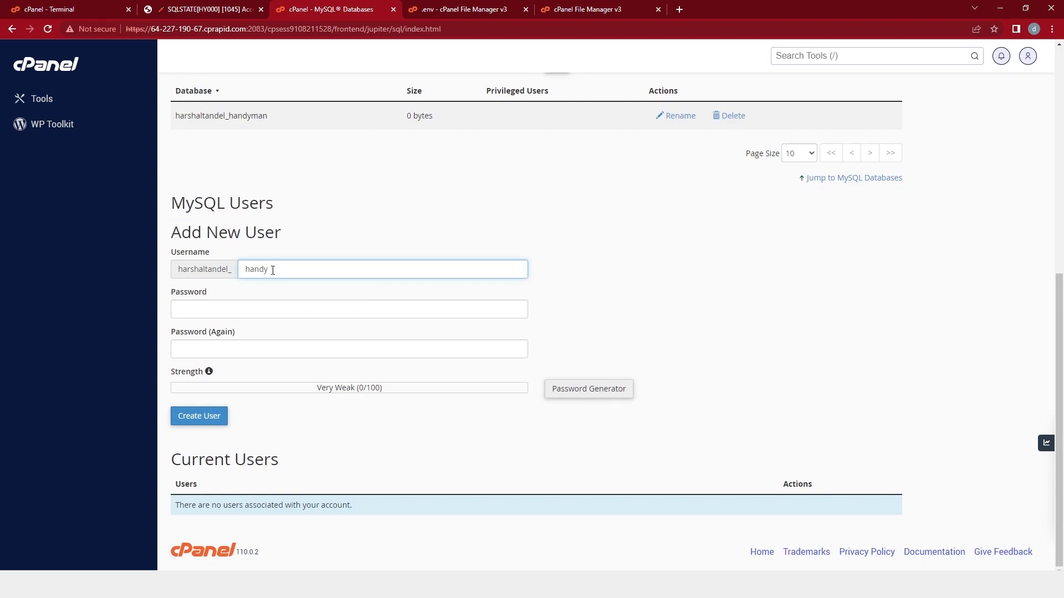
text(man)
click(266, 312)
text(12345)
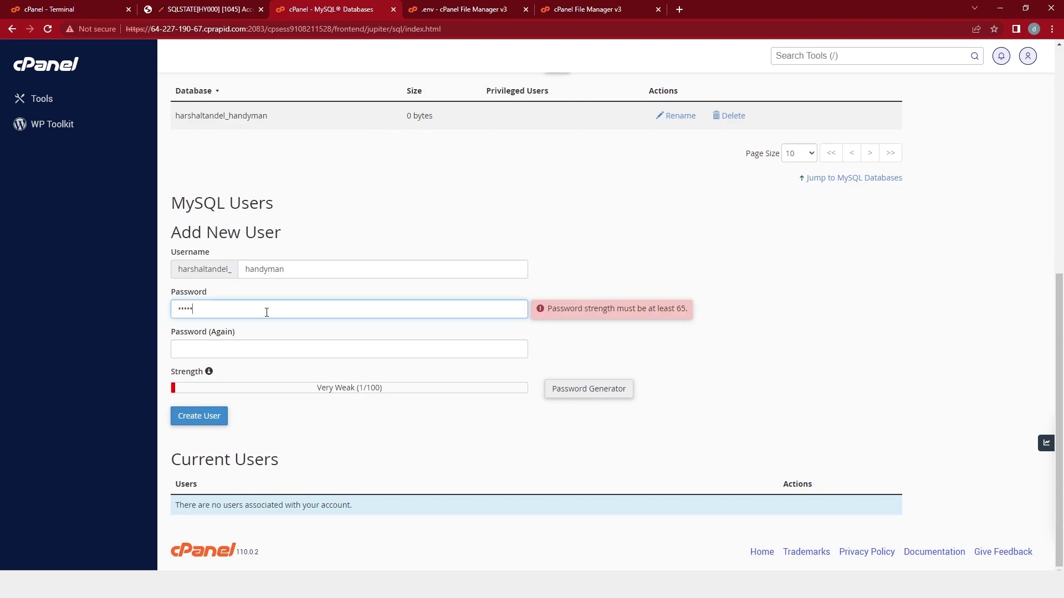
click(247, 347)
text(12345678)
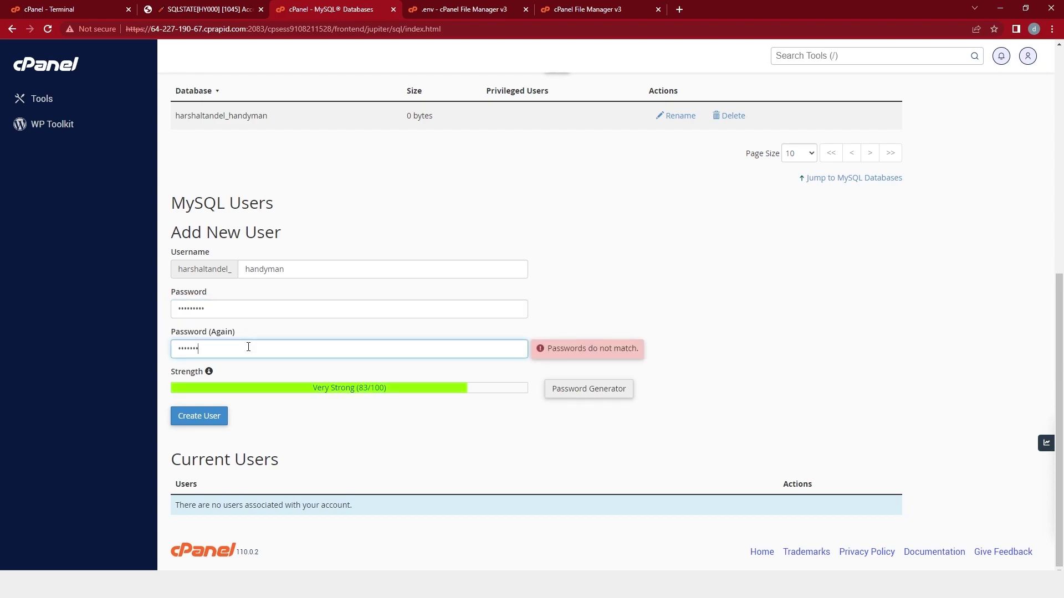
text(9)
click(198, 415)
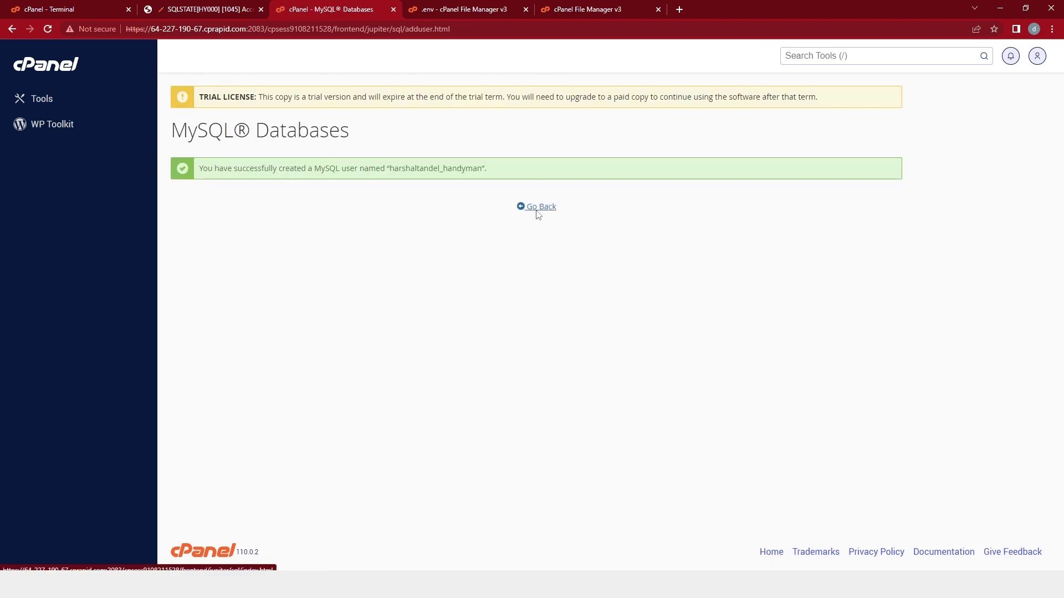
click(538, 213)
Add the _handyman user to the _handyman database.
scroll(476, 250, down, 10)
drag(171, 451, 280, 451)
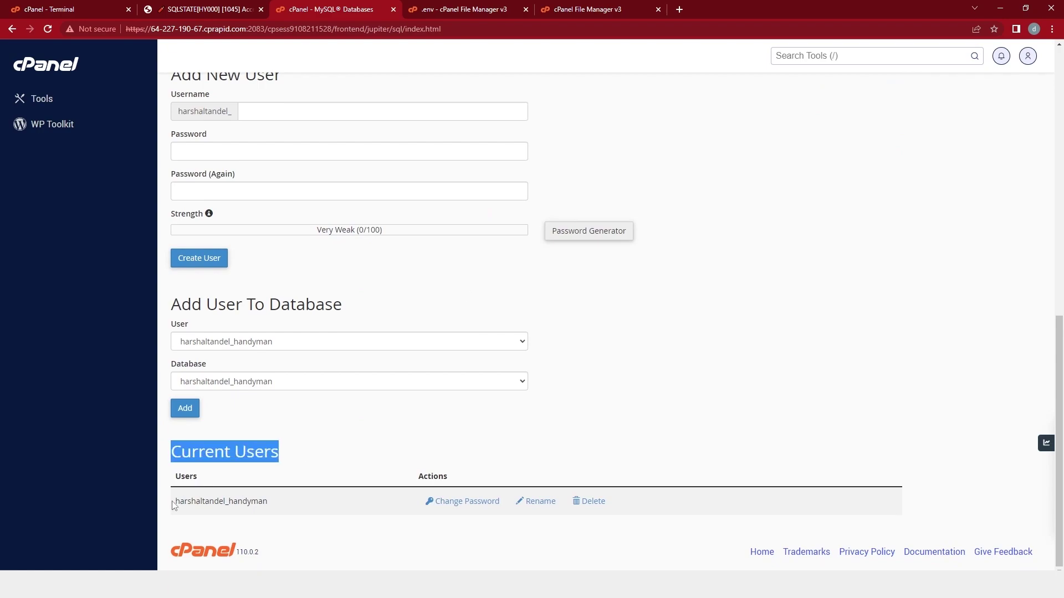
double_click(174, 502)
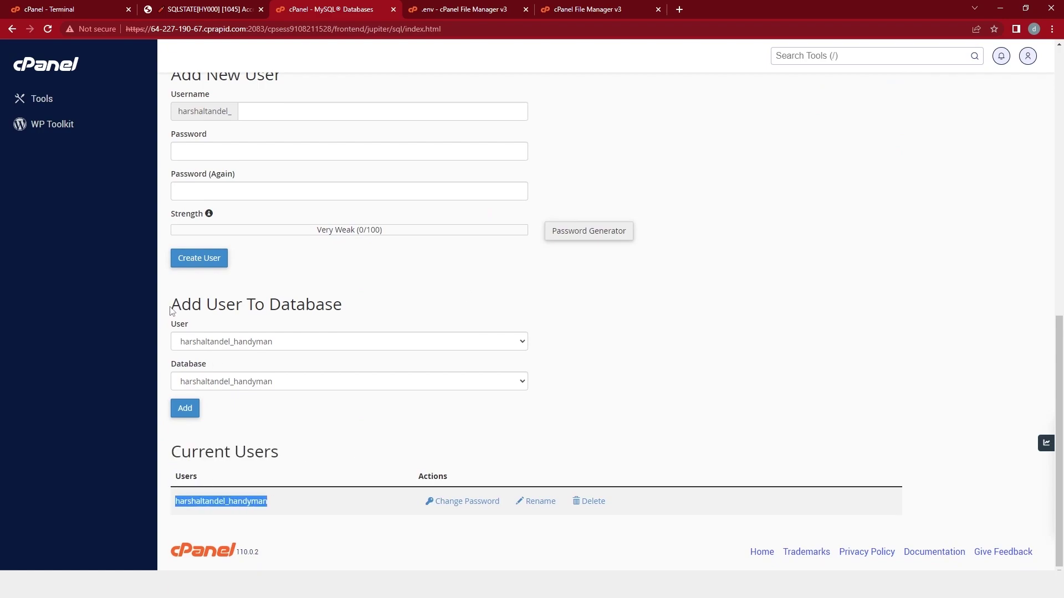
drag(171, 311, 360, 313)
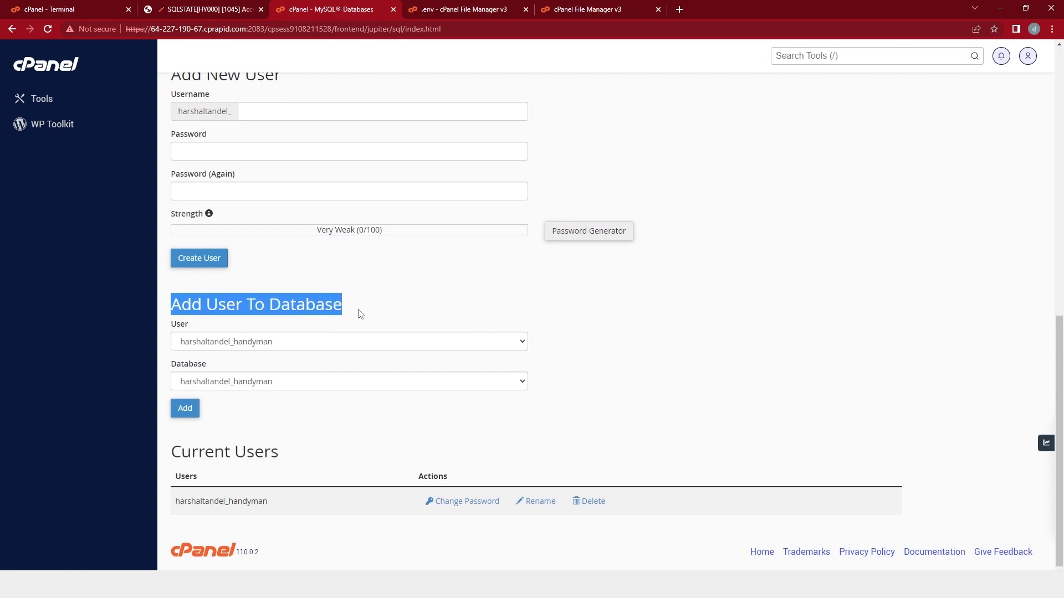
click(333, 342)
click(232, 356)
click(233, 381)
click(216, 394)
click(186, 410)
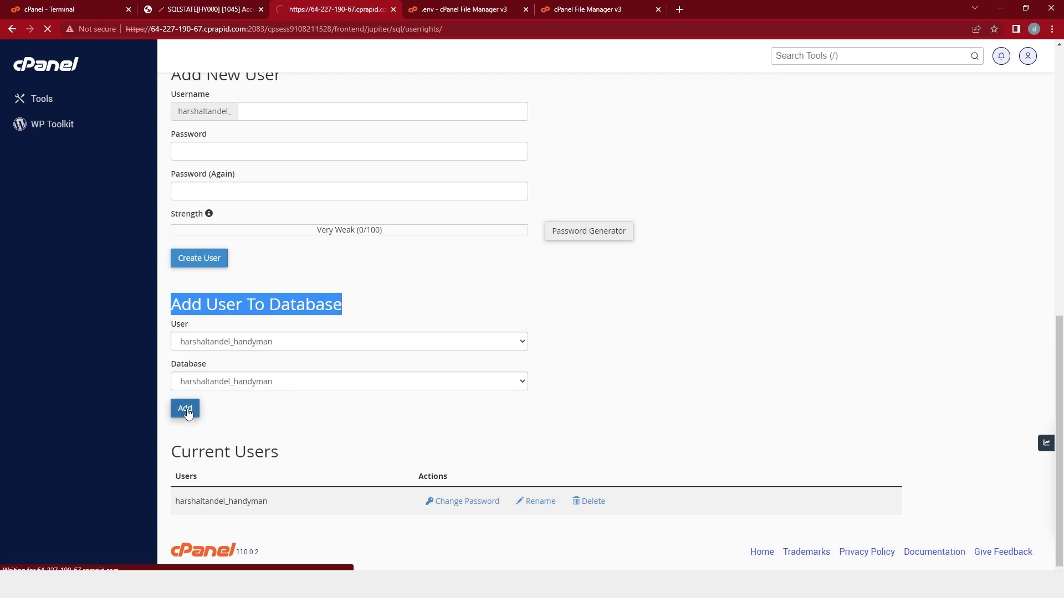
Grant the user ALL PRIVILEGES on the database and save the changes.
click(178, 228)
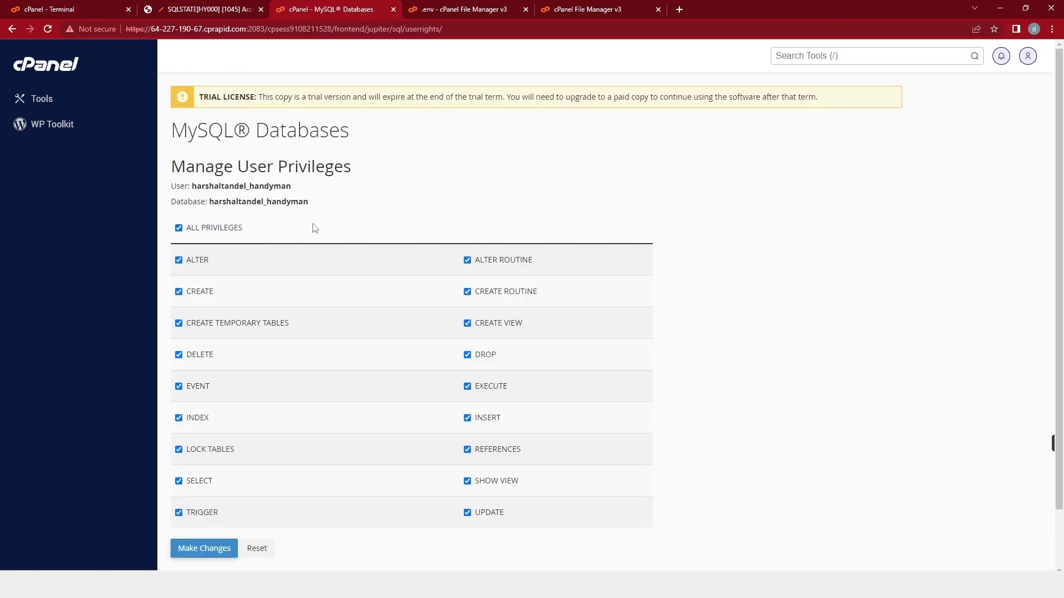
scroll(312, 230, down, 2)
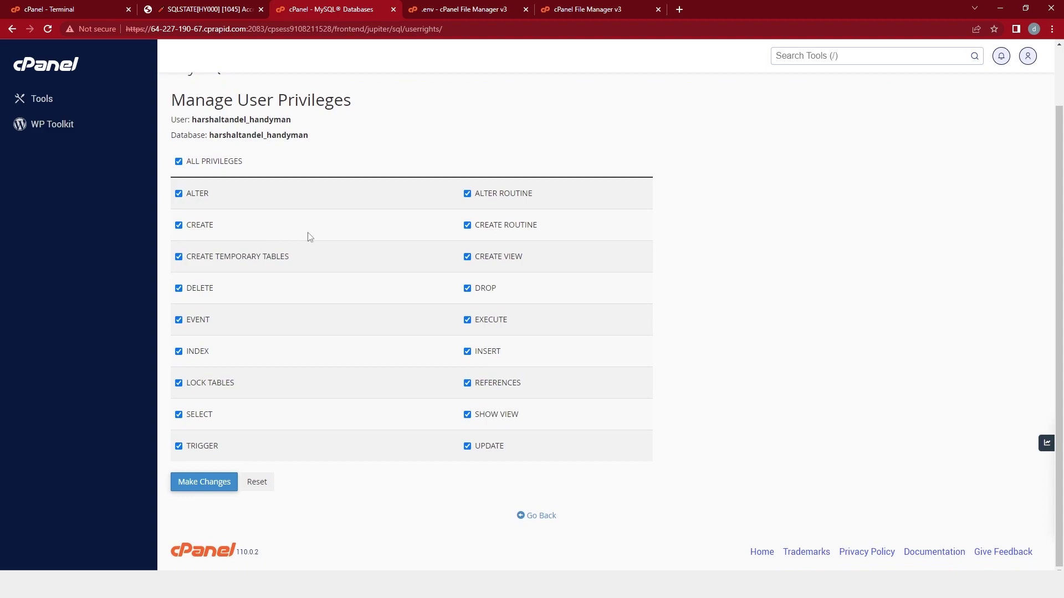
click(199, 486)
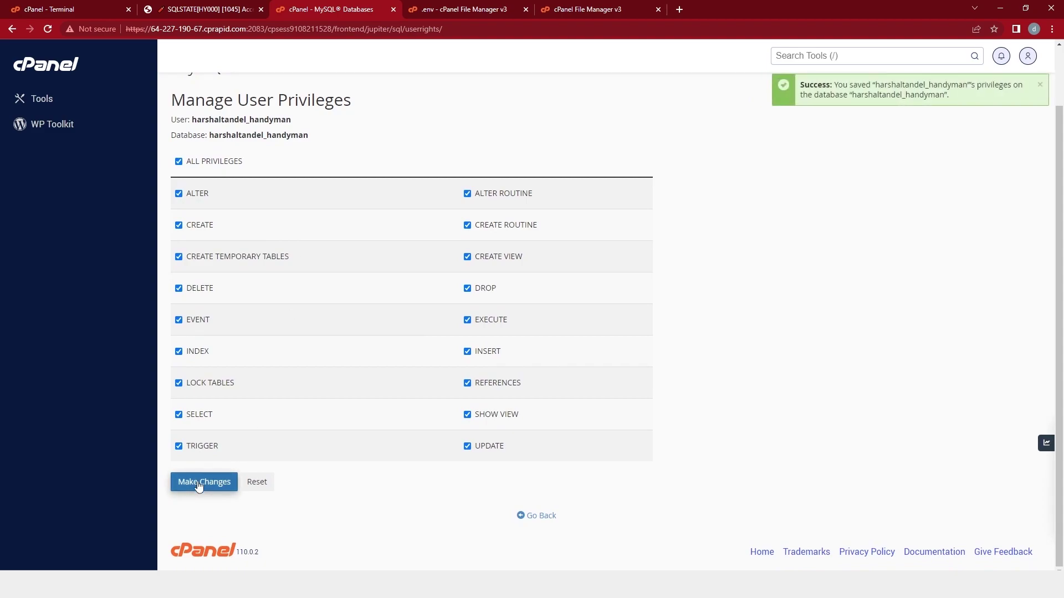
triple_click(839, 84)
click(860, 140)
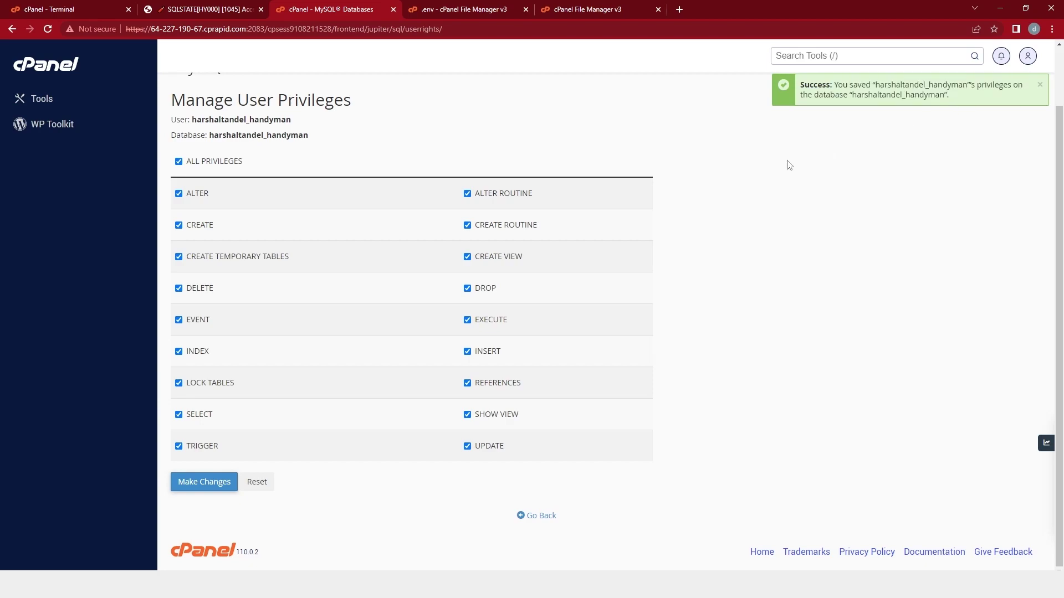
click(540, 516)
Paste the _handyman database name into DB_DATABASE in .env.
scroll(549, 517, down, 4)
double_click(244, 324)
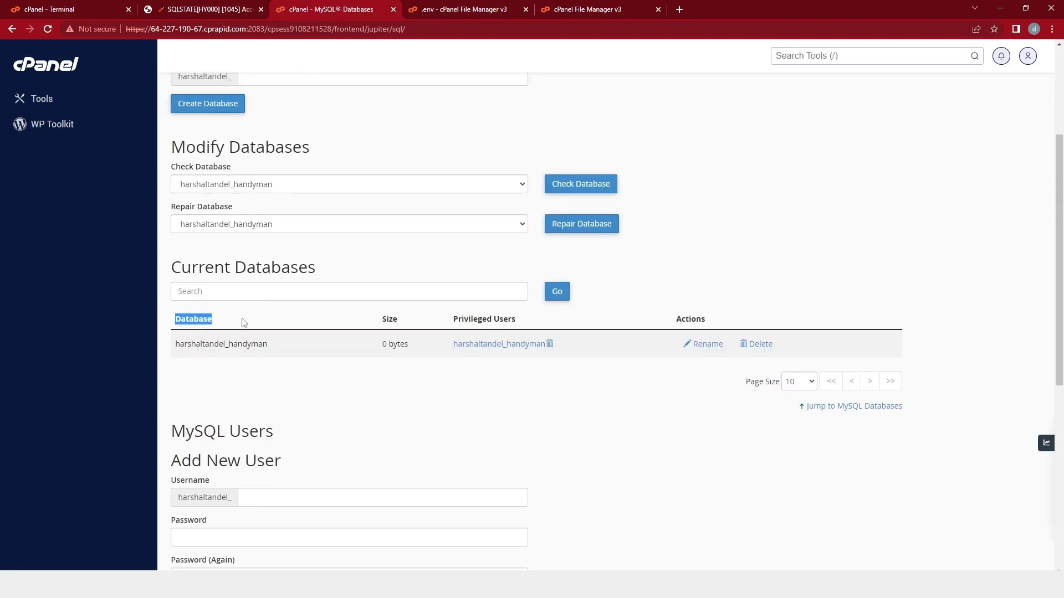
double_click(221, 345)
key(ctrl+c)
click(424, 7)
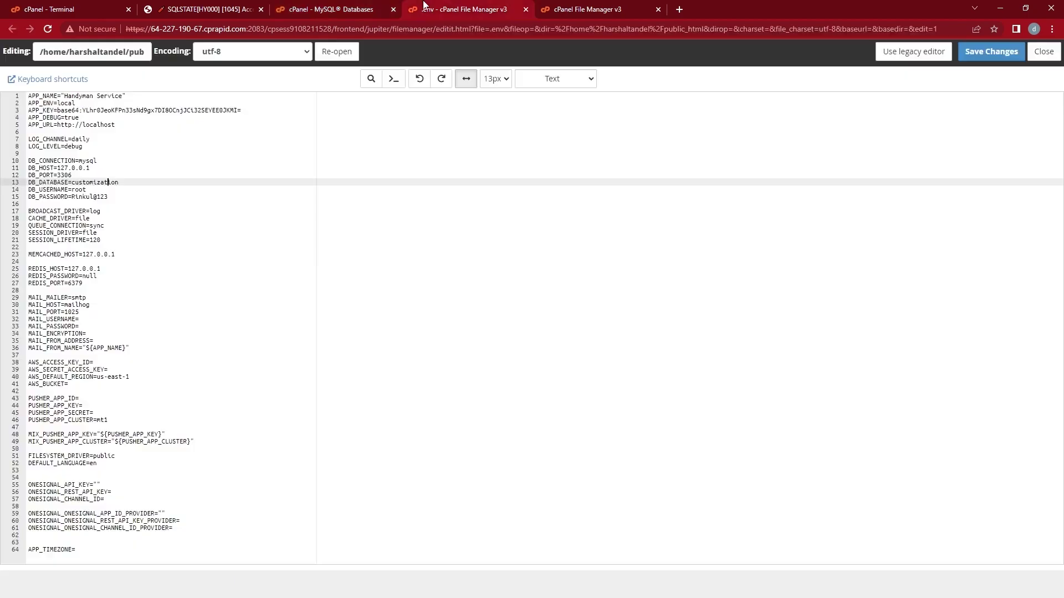
double_click(92, 183)
key(ctrl+v)
Replace DB_USERNAME root with the _handyman user, update DB_PASSWORD, and save .env.
click(286, 7)
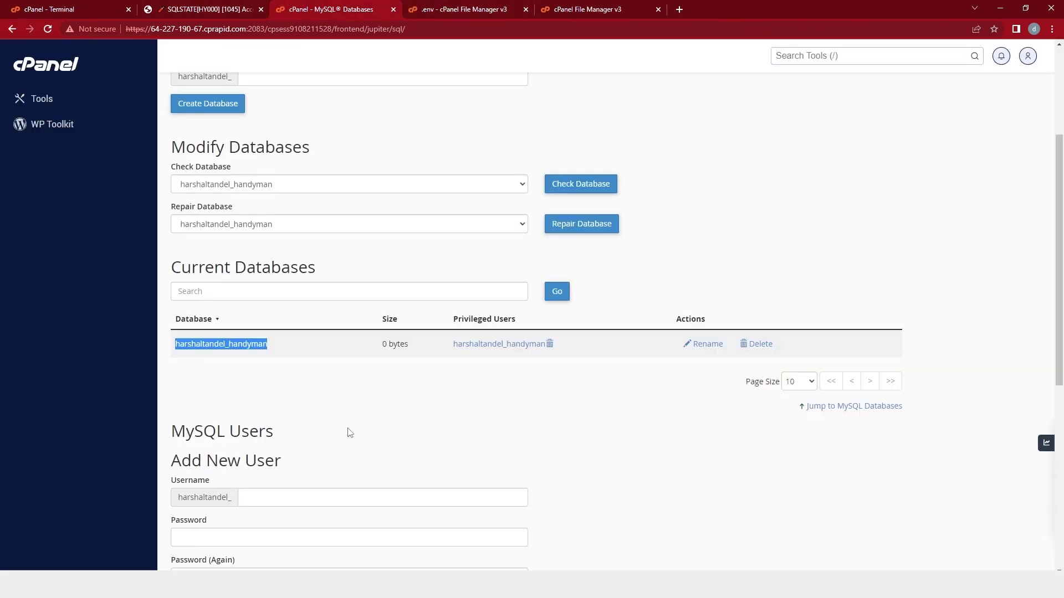
scroll(350, 433, down, 7)
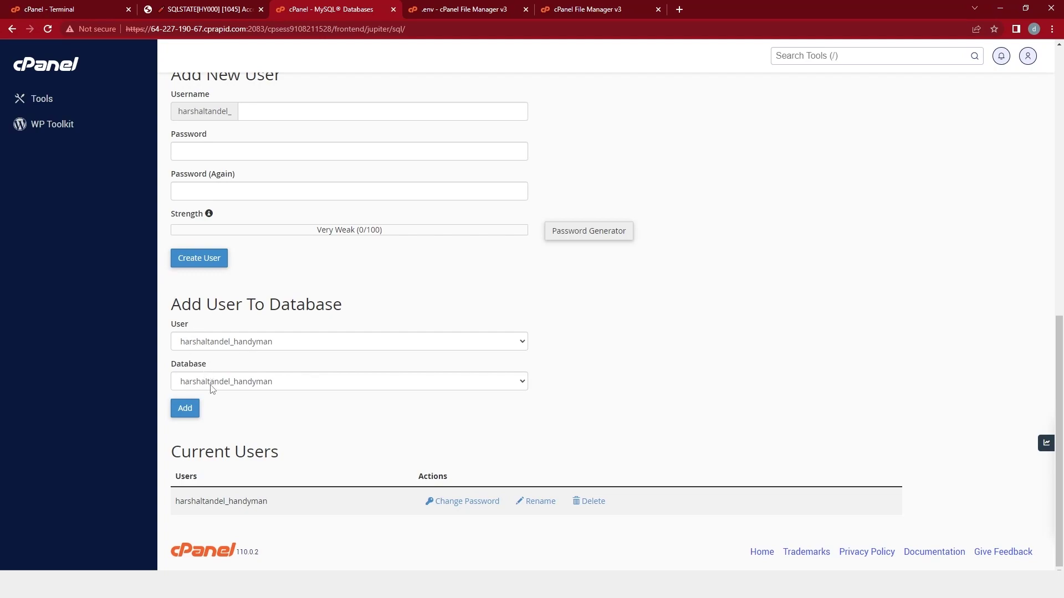
double_click(216, 502)
key(ctrl+c)
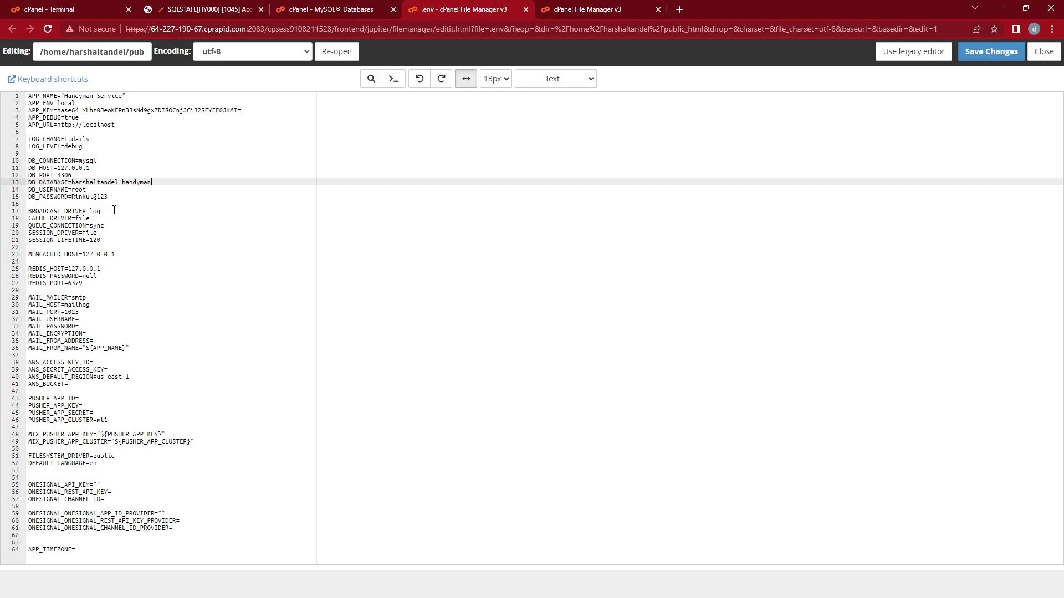
double_click(77, 191)
key(ctrl+v)
click(111, 197)
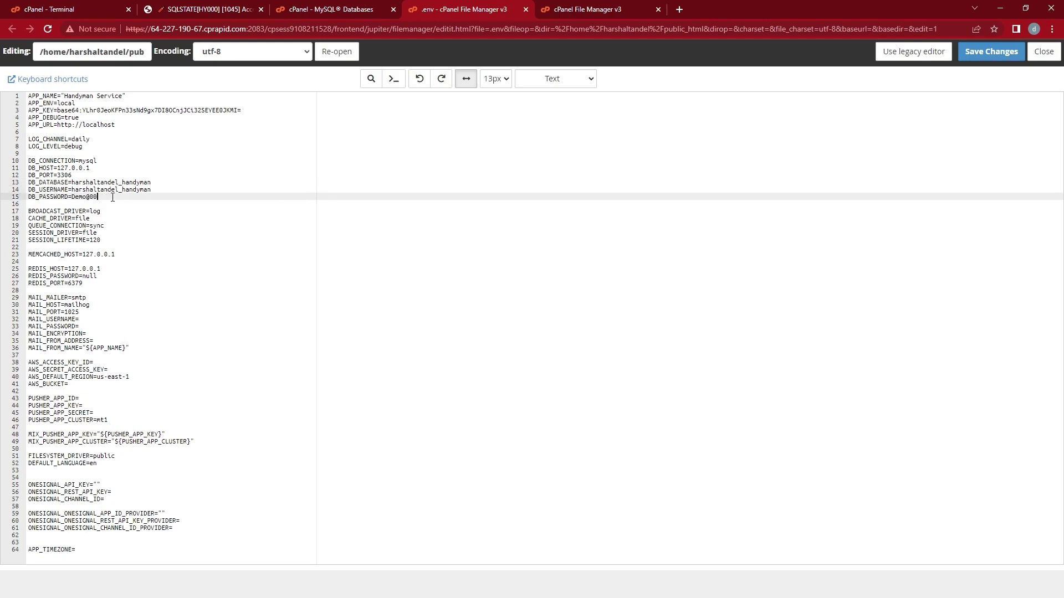
click(973, 52)
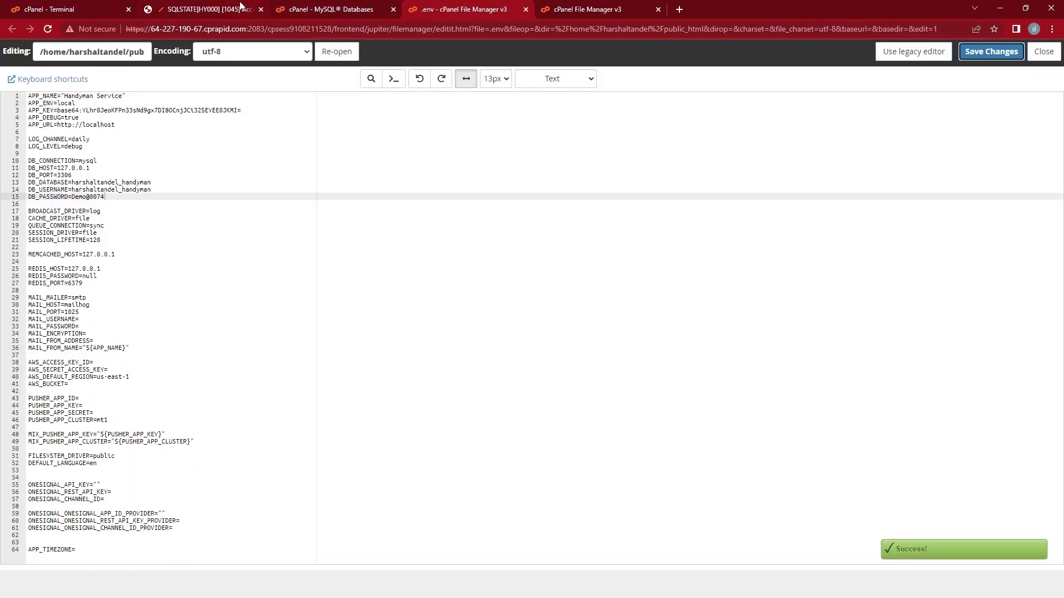
click(210, 9)
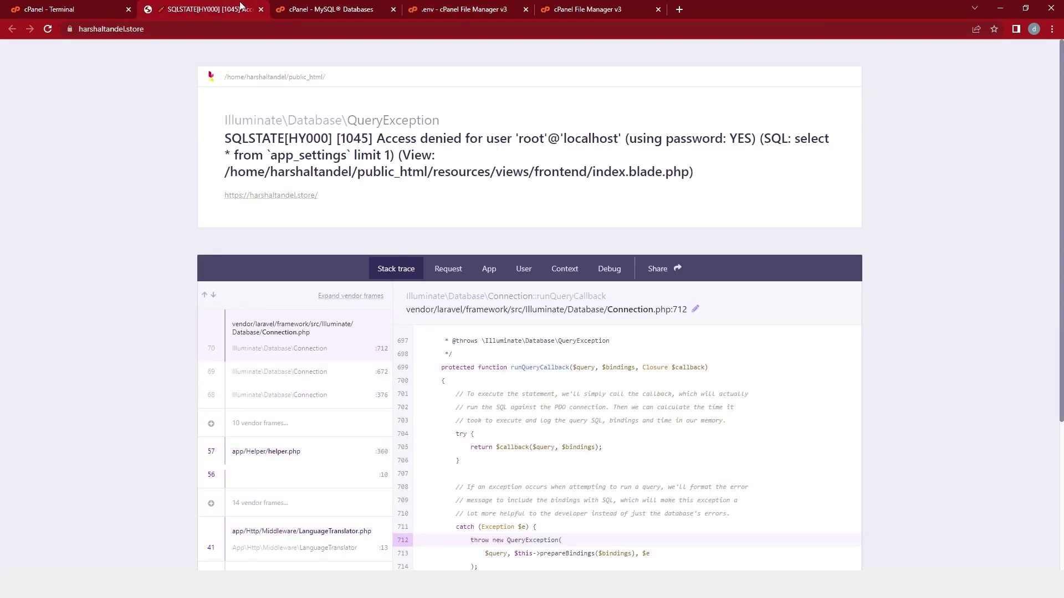
Reload the site and note its missing app_settings table error (SQLSTATE 42S02).
key(F5)
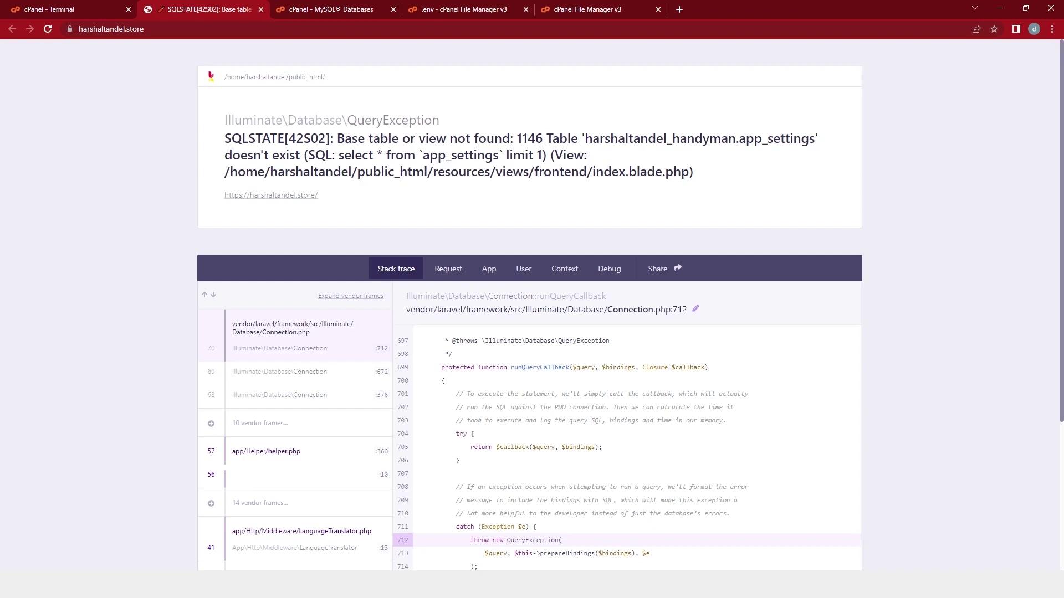
drag(339, 142, 551, 140)
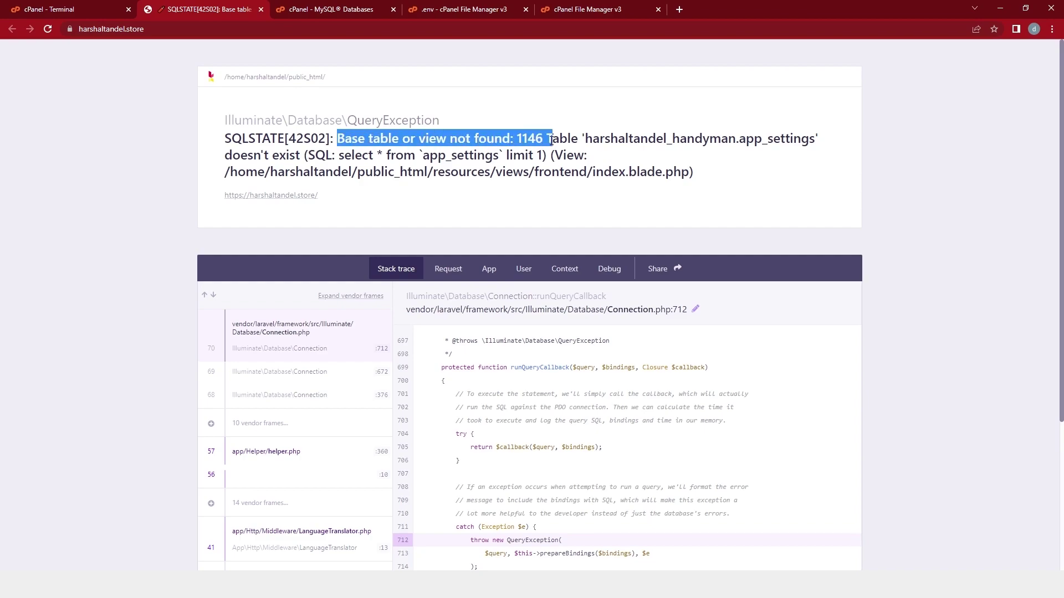
click(326, 10)
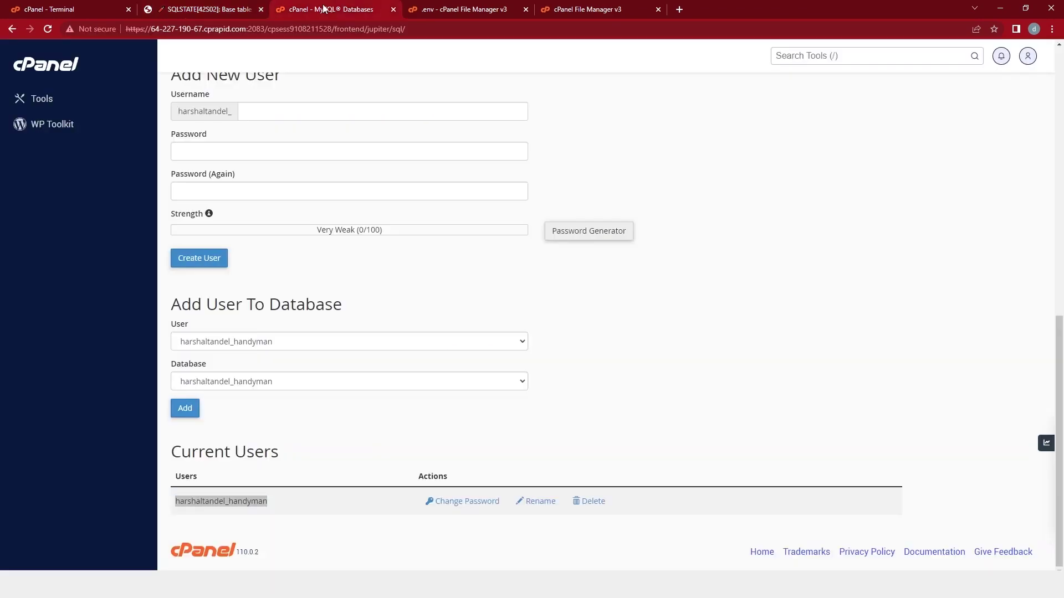
scroll(274, 166, up, 10)
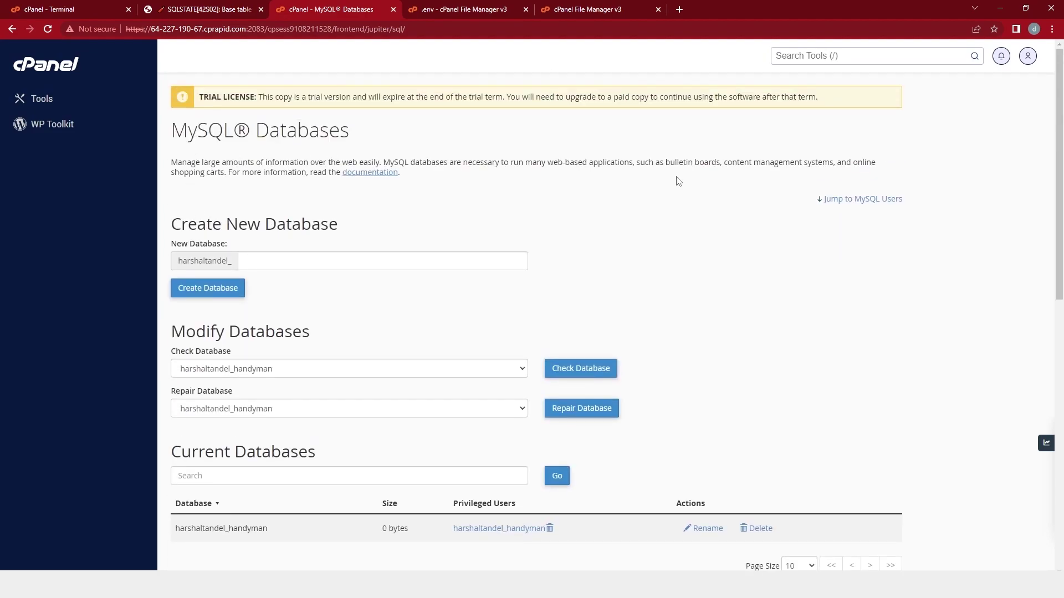
In phpMyAdmin, confirm the handyman database has no tables, matching the site's error.
click(58, 73)
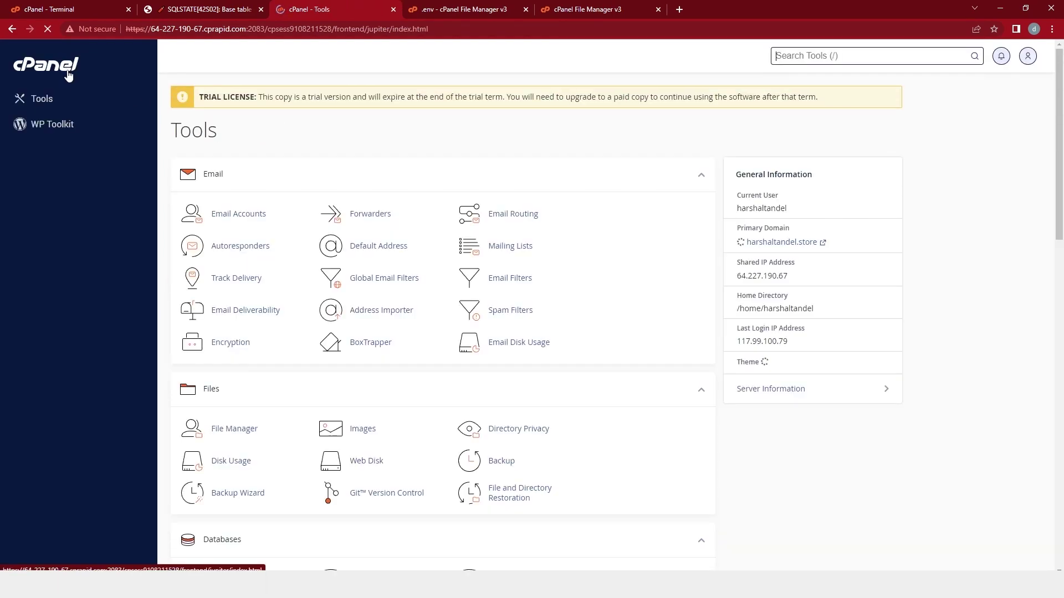
scroll(210, 279, down, 5)
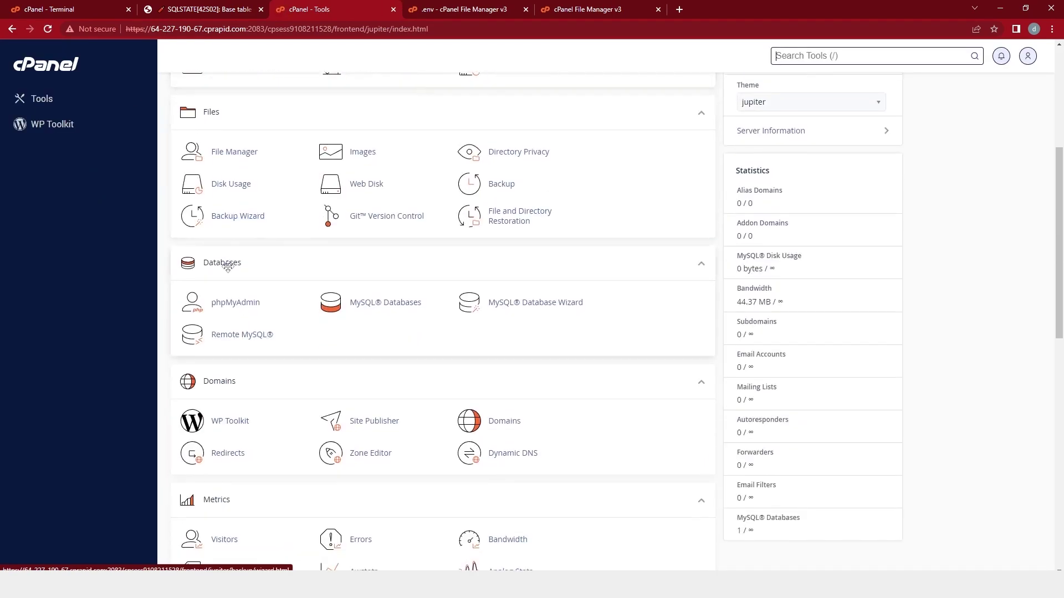
click(233, 308)
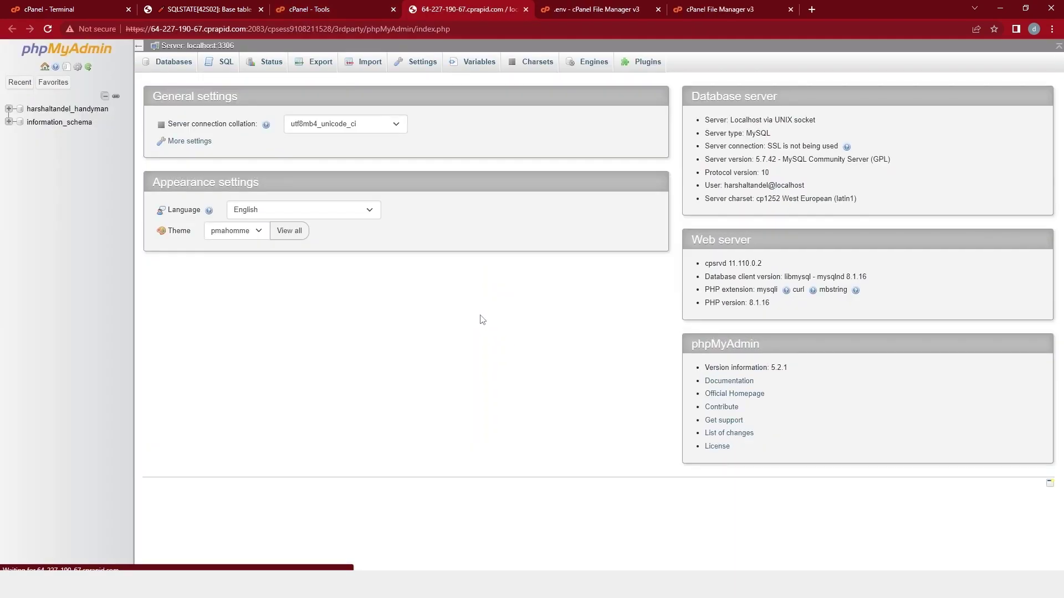
click(67, 109)
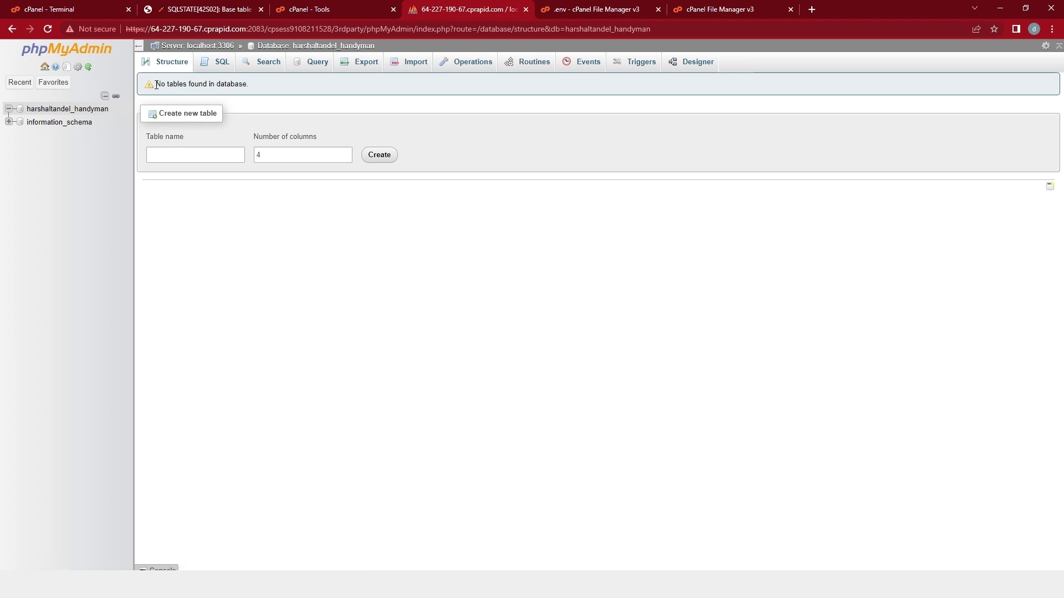
drag(156, 84, 261, 89)
click(263, 92)
click(212, 6)
drag(337, 138, 748, 143)
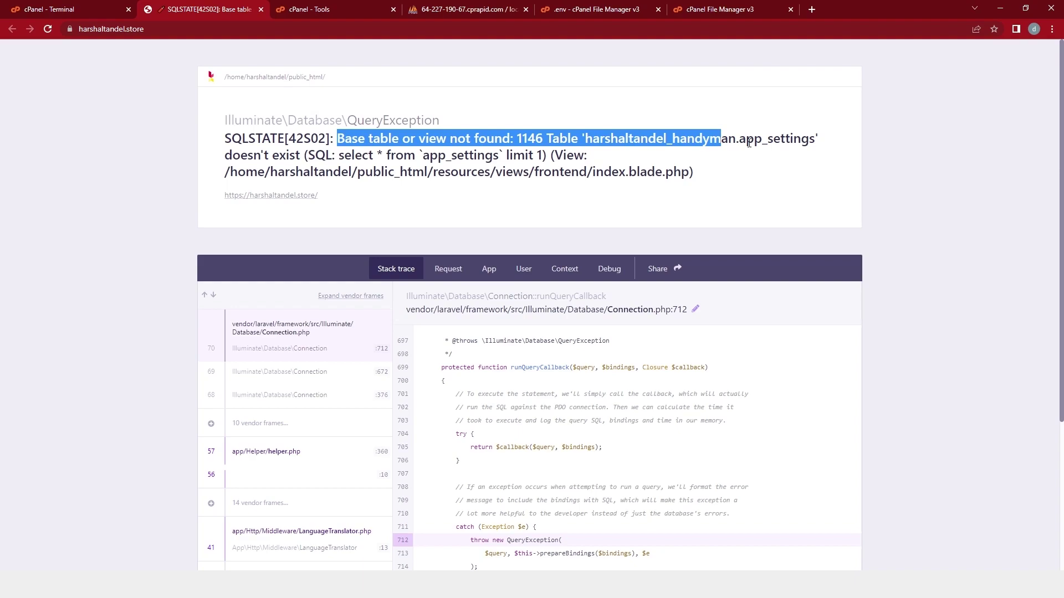
click(774, 159)
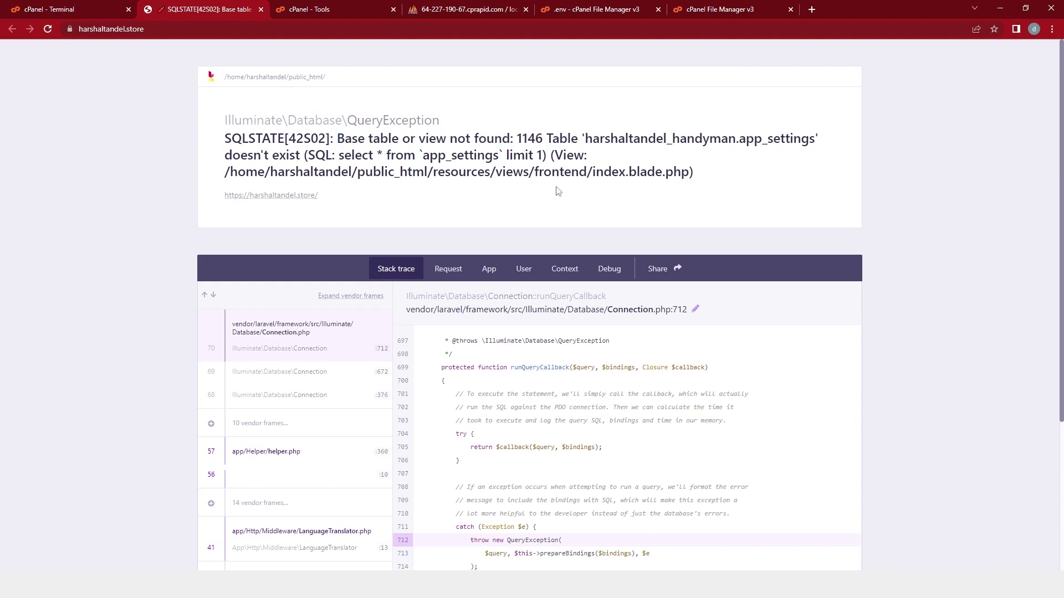
Run php artisan migrate:fresh --seed in the Terminal to create and seed all tables.
click(70, 6)
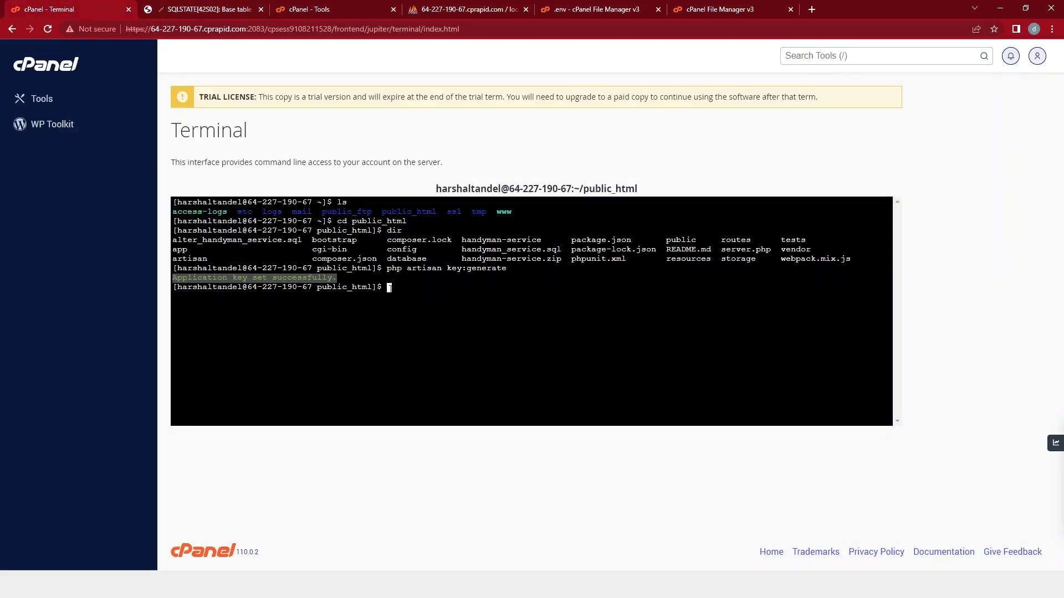
text(php artisan migrate:fresh --seed)
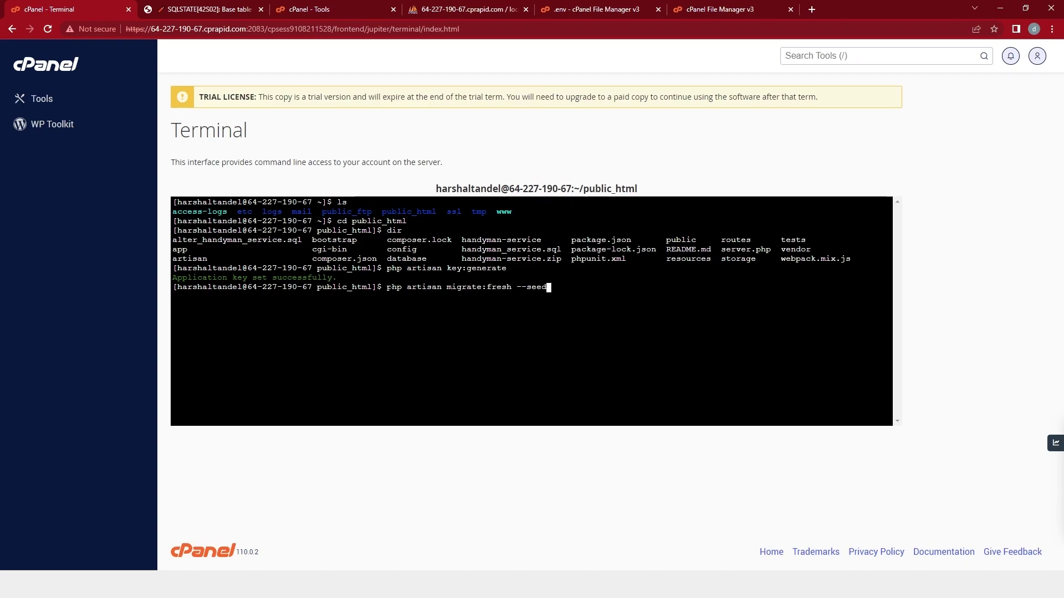
key(Return)
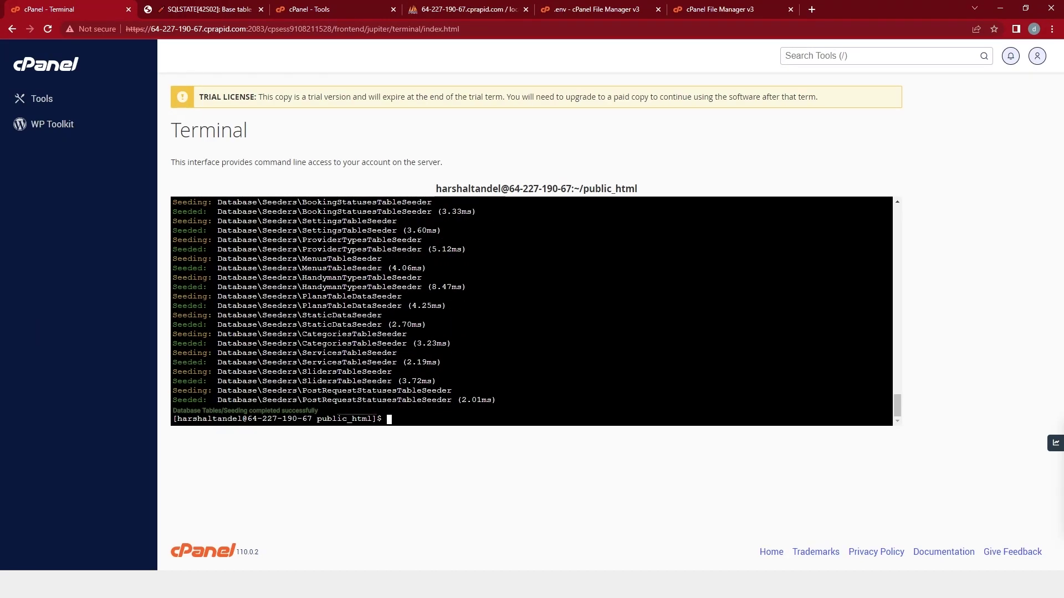
click(217, 7)
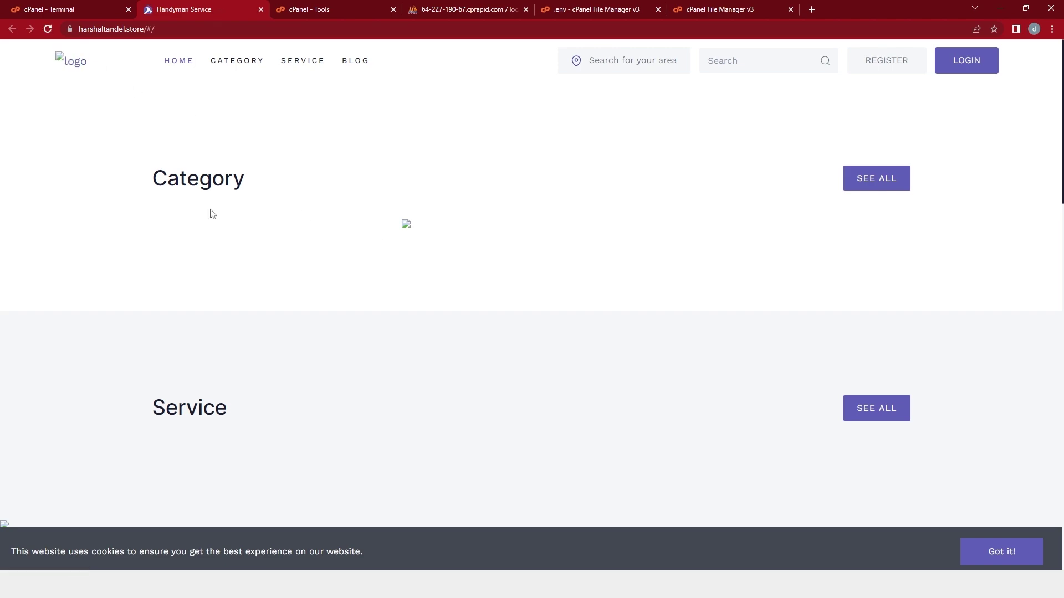
Browse the harshaltandel_handyman categories table and confirm its eight seeded rows, such as Plumber and Salon.
drag(147, 182, 267, 203)
scroll(227, 276, down, 3)
drag(153, 271, 277, 280)
scroll(260, 288, down, 5)
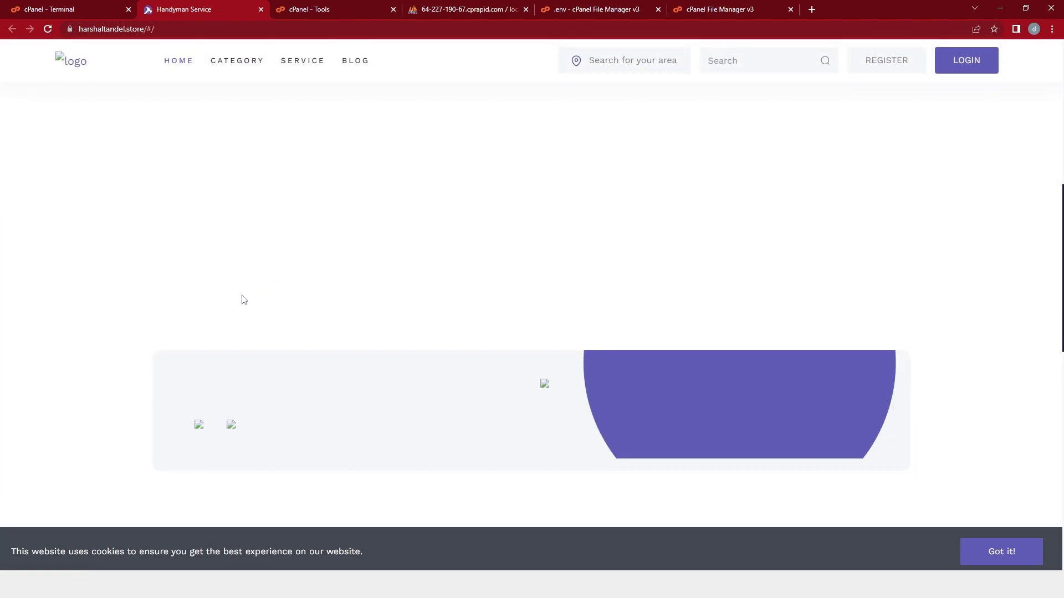
scroll(244, 299, down, 5)
scroll(246, 297, up, 10)
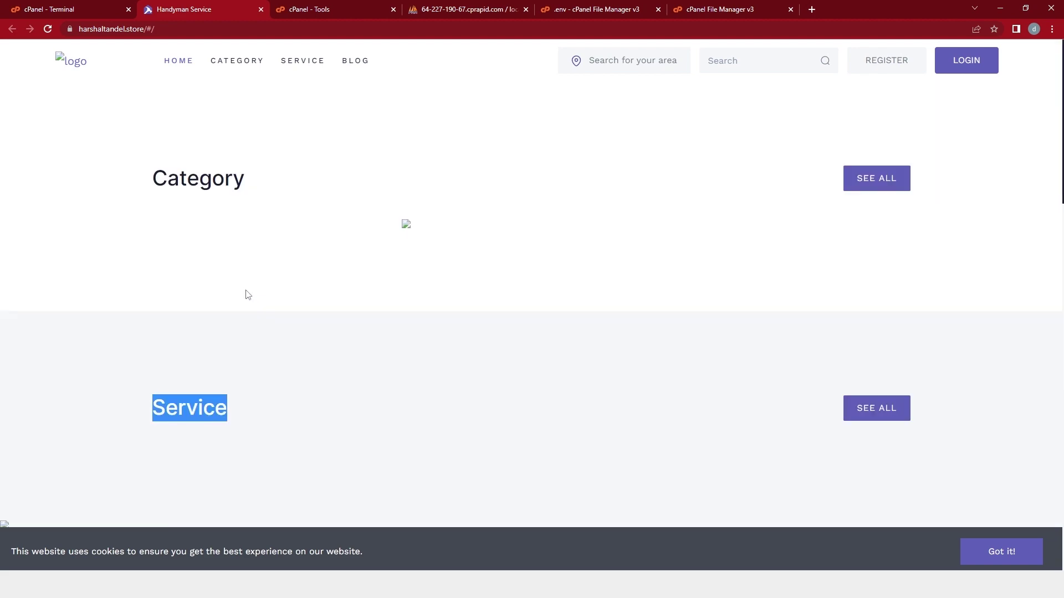
click(430, 9)
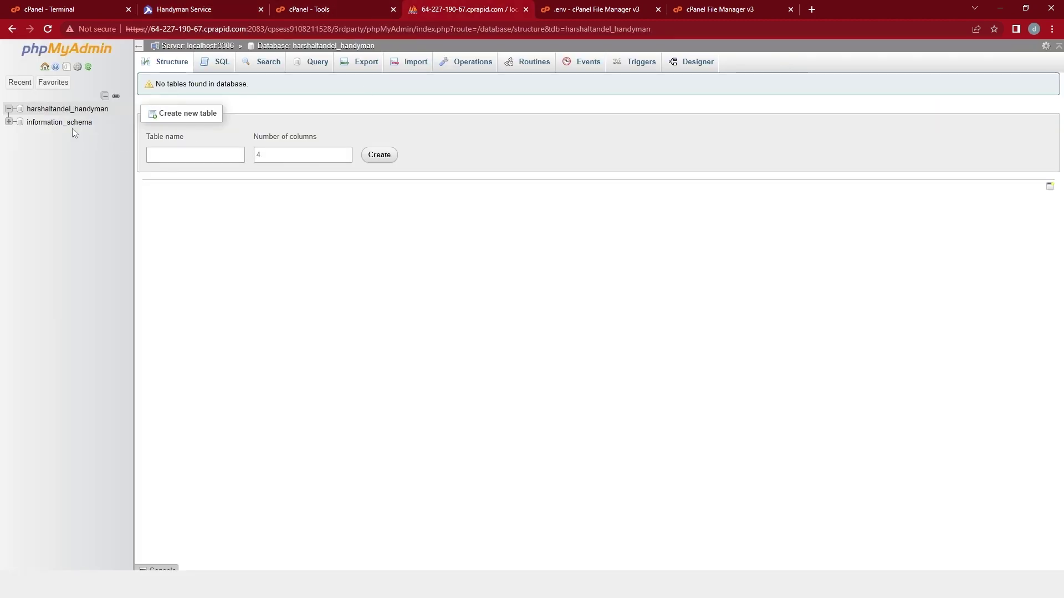
click(70, 109)
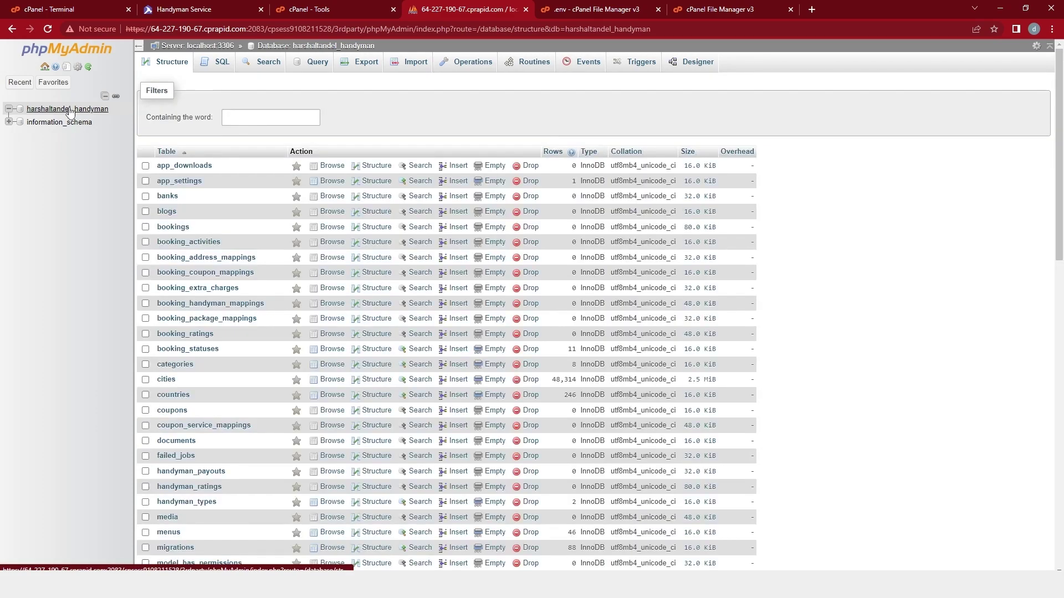
scroll(180, 274, down, 3)
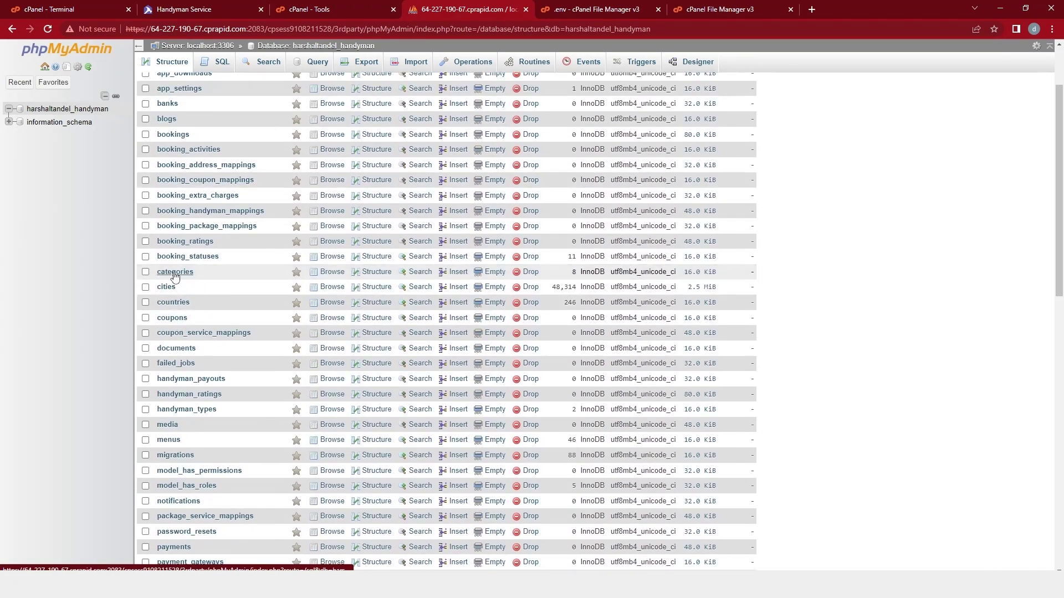
click(178, 275)
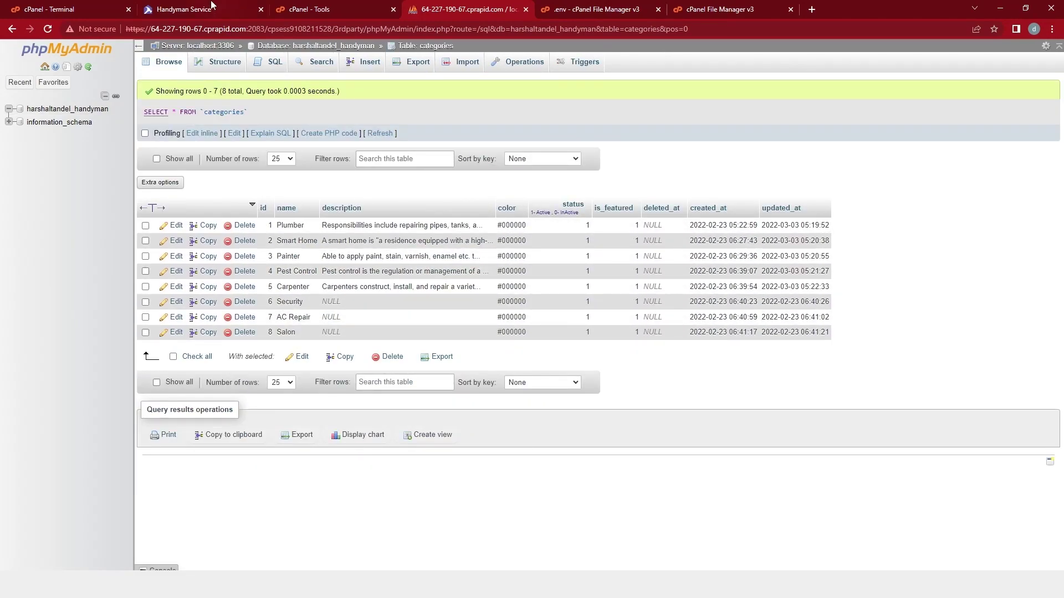
Note the site's empty Category section, then open public_html in cPanel File Manager.
key(ctrl+2)
drag(150, 184, 264, 190)
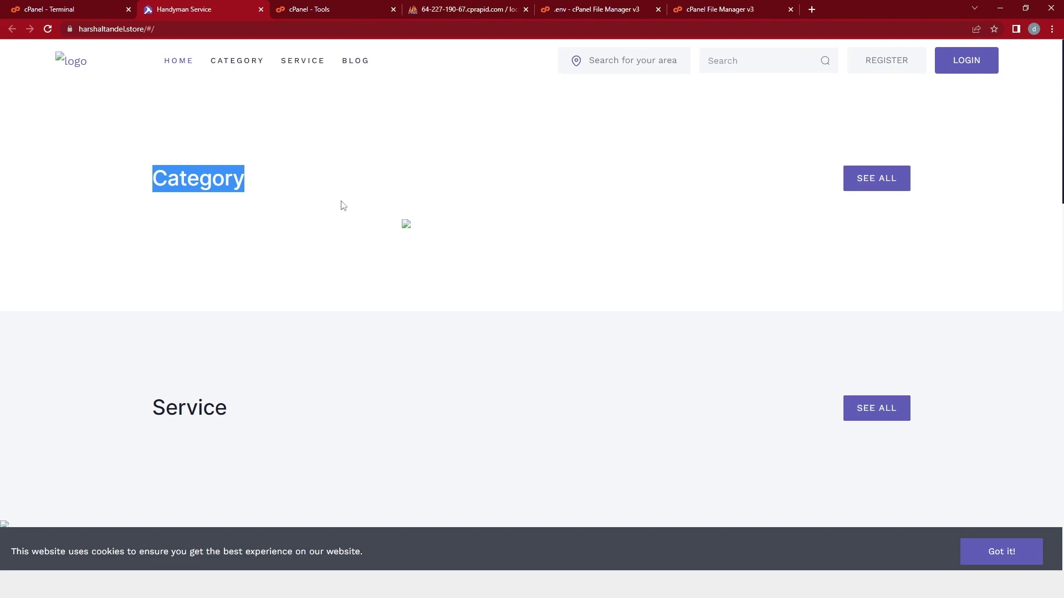
click(317, 4)
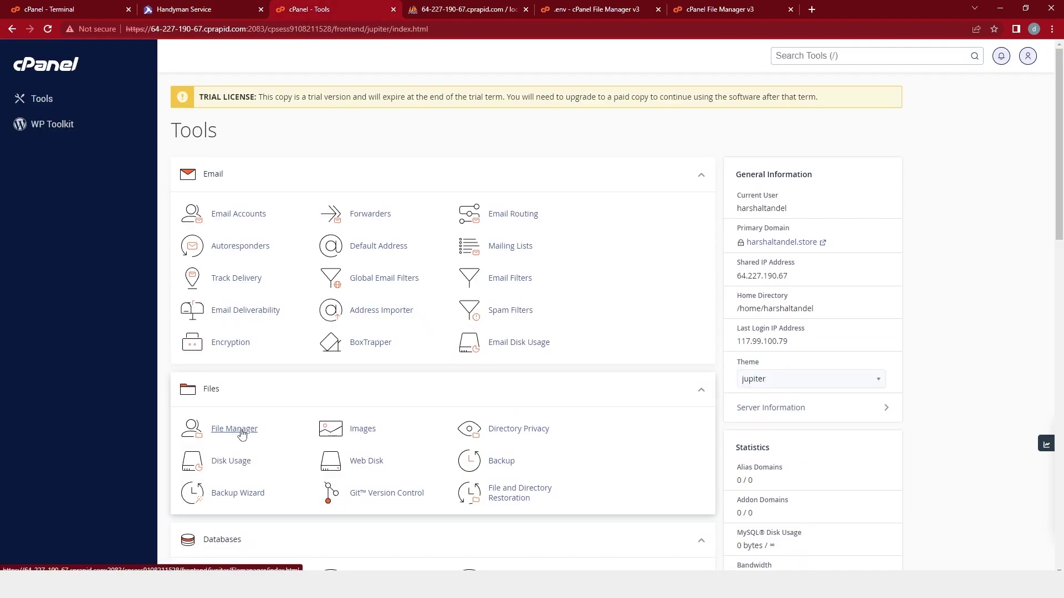
click(240, 431)
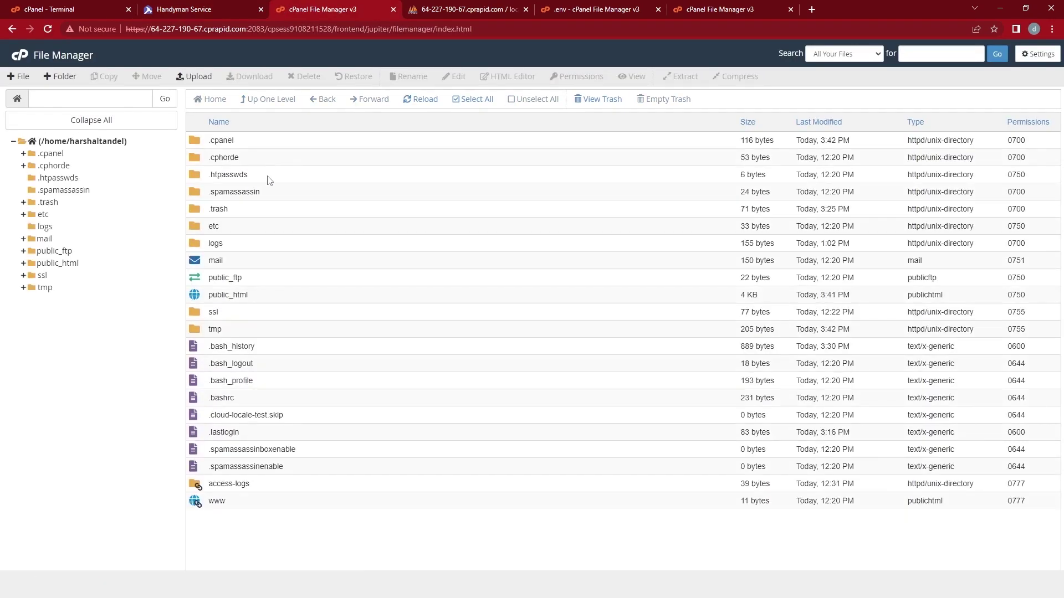
double_click(259, 299)
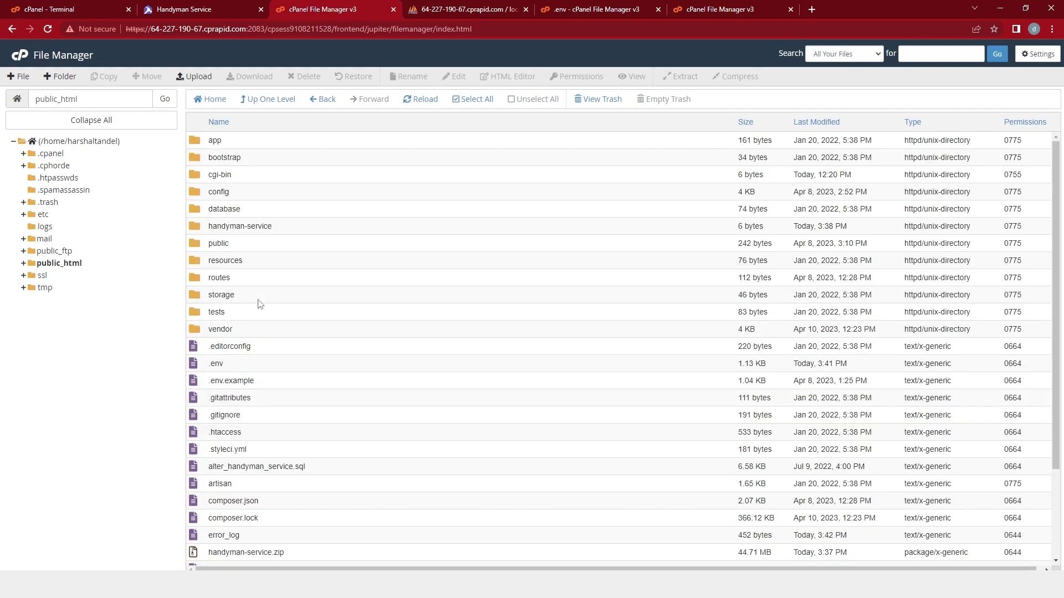
click(241, 370)
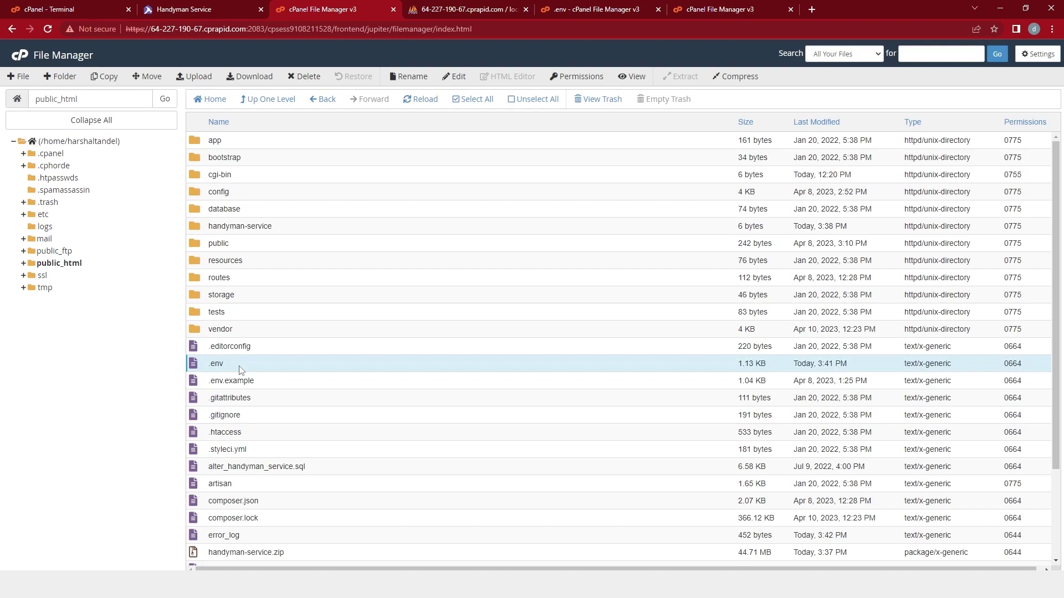
right_click(240, 366)
click(263, 410)
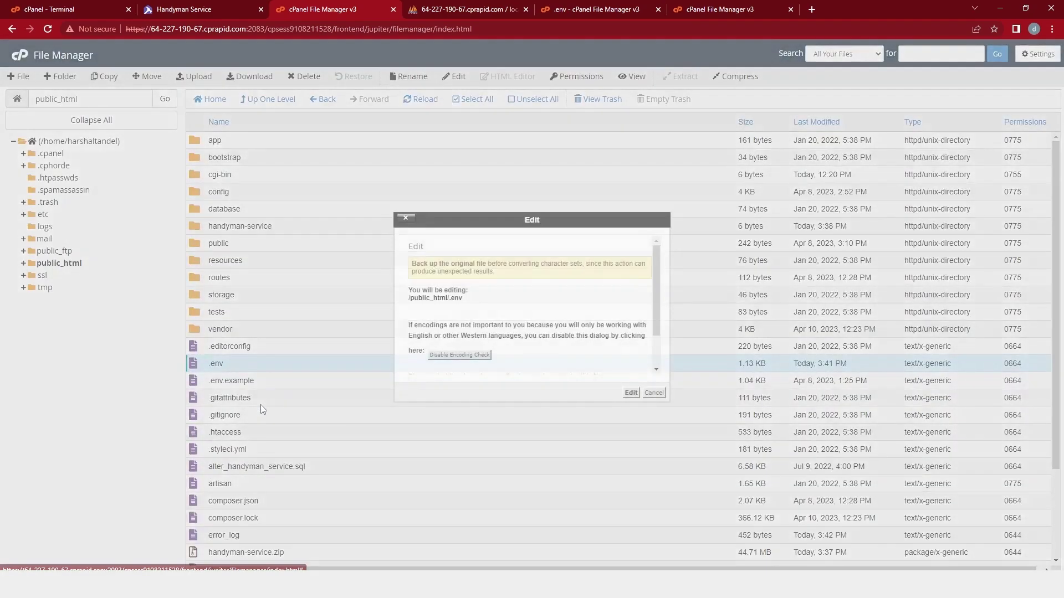
click(631, 393)
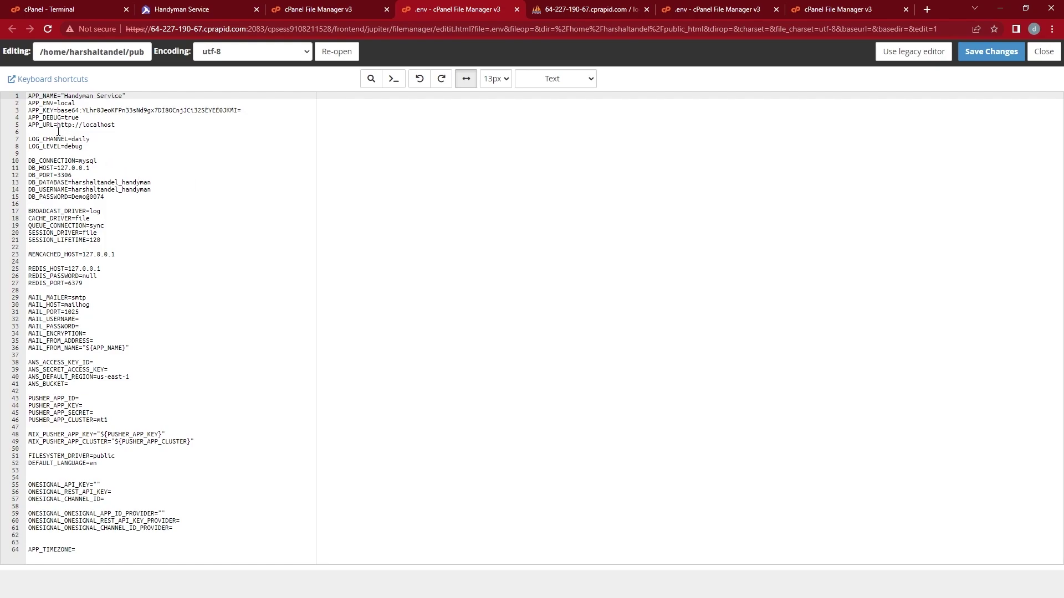
click(57, 129)
click(98, 125)
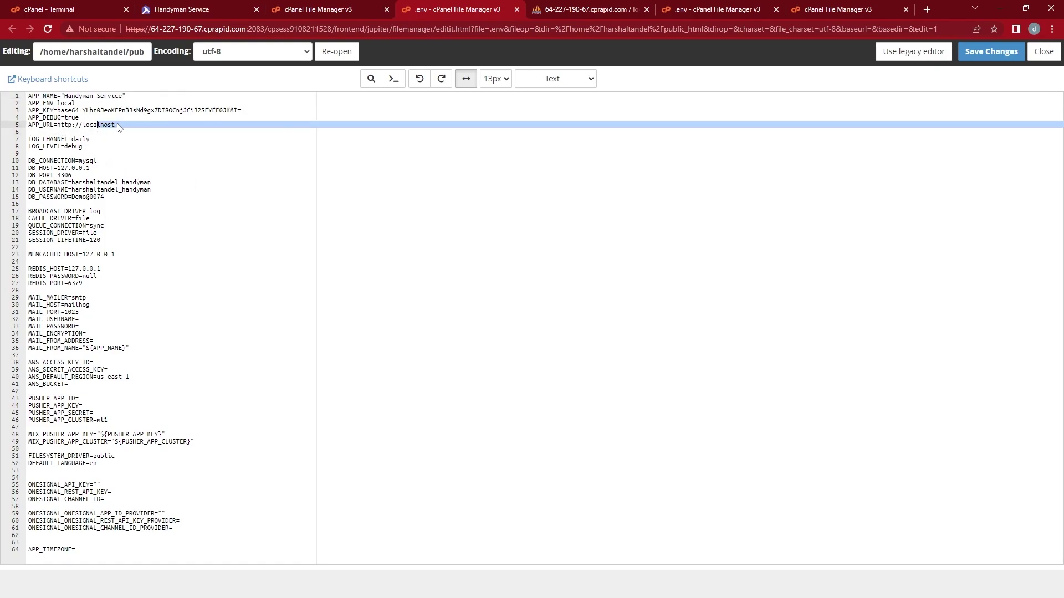
drag(118, 127, 55, 125)
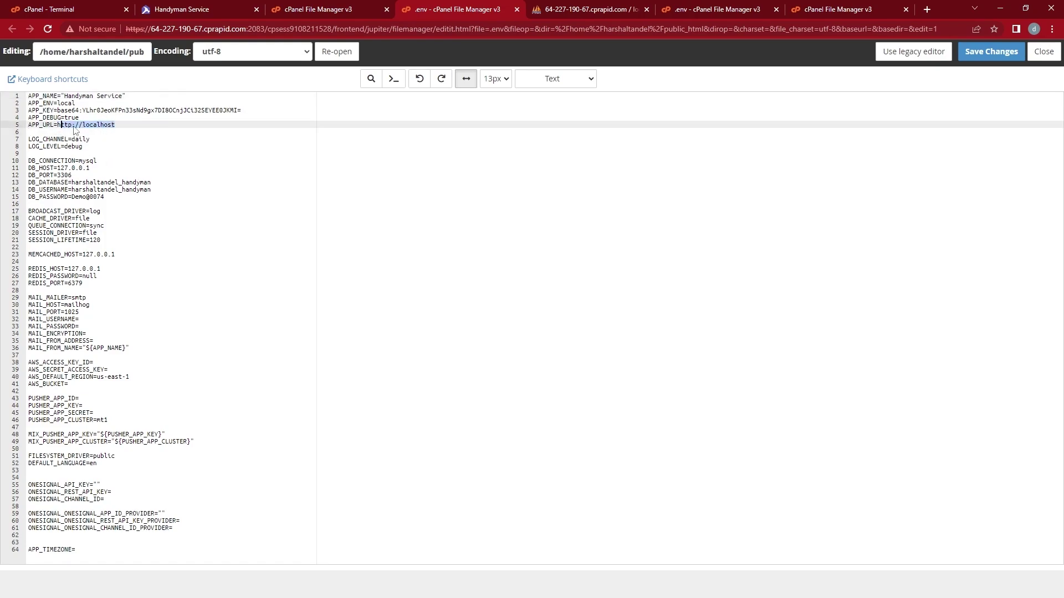
click(76, 130)
click(173, 9)
click(165, 30)
key(ctrl+c)
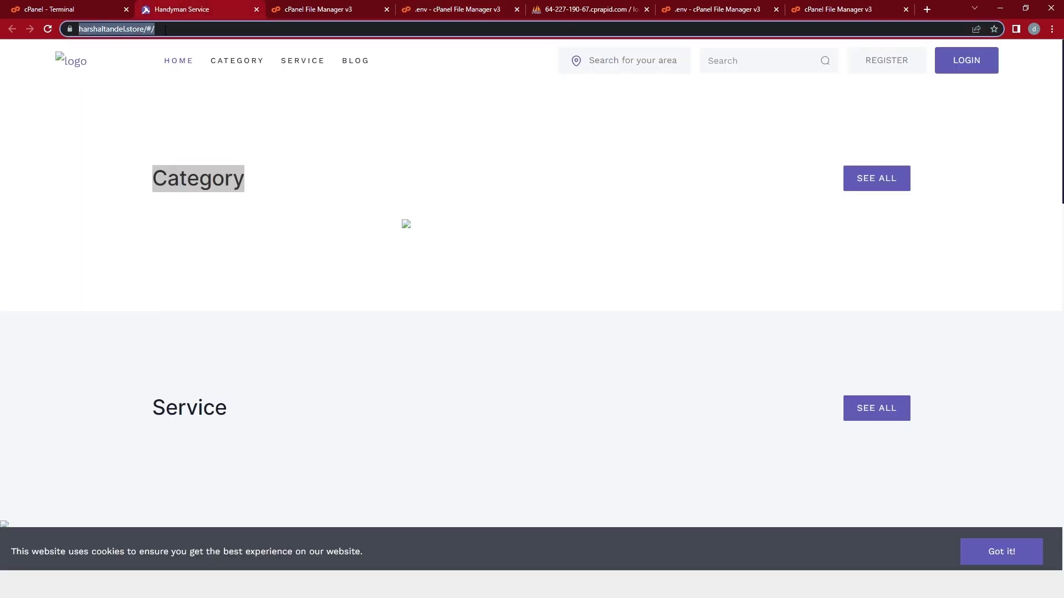
click(443, 5)
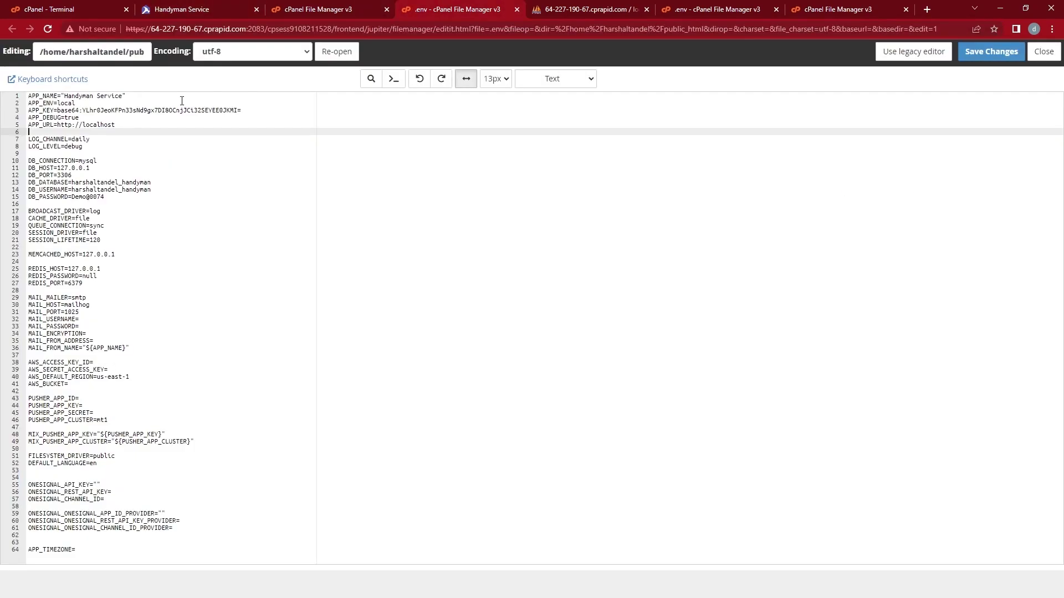
drag(115, 124, 57, 126)
key(ctrl+v)
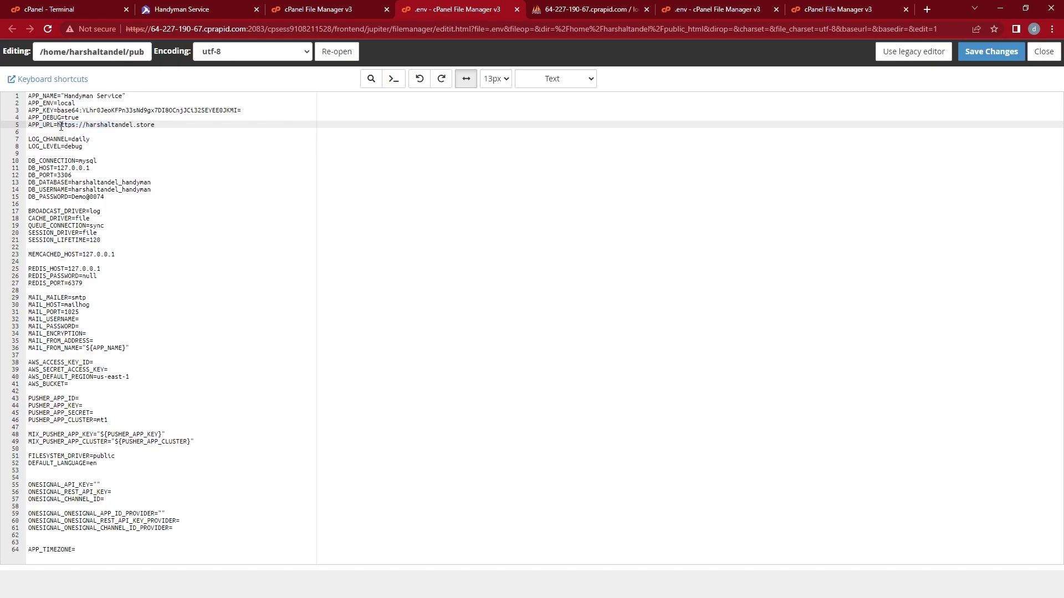
click(992, 51)
click(192, 9)
key(Return)
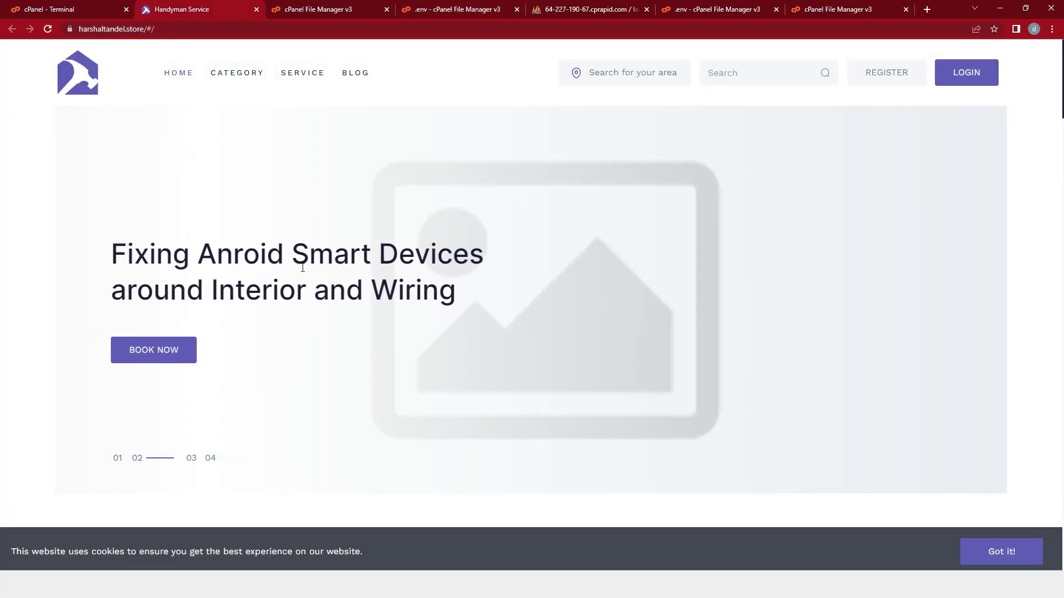
Confirm the homepage shows eight category cards, then enter php artisan storage:link in Terminal.
scroll(303, 268, down, 8)
drag(151, 165, 271, 163)
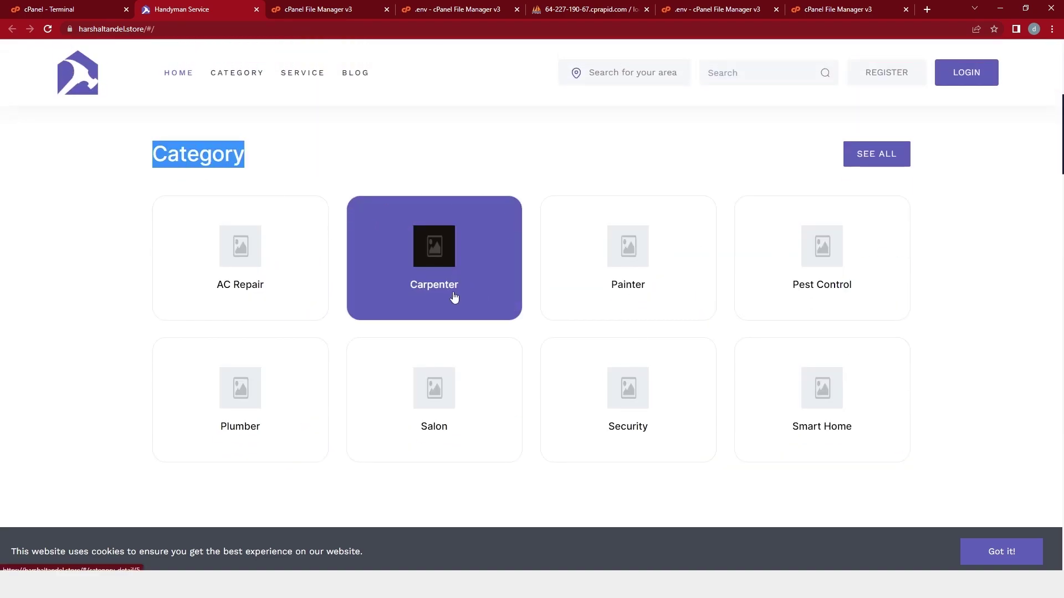
scroll(452, 302, up, 3)
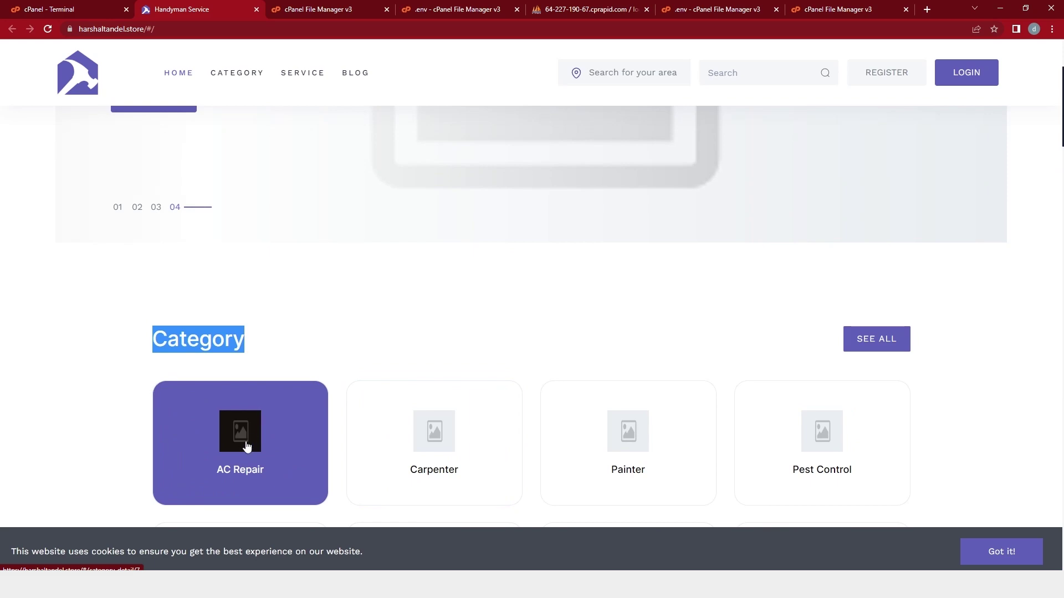
key(ctrl+shift+Tab)
text(php)
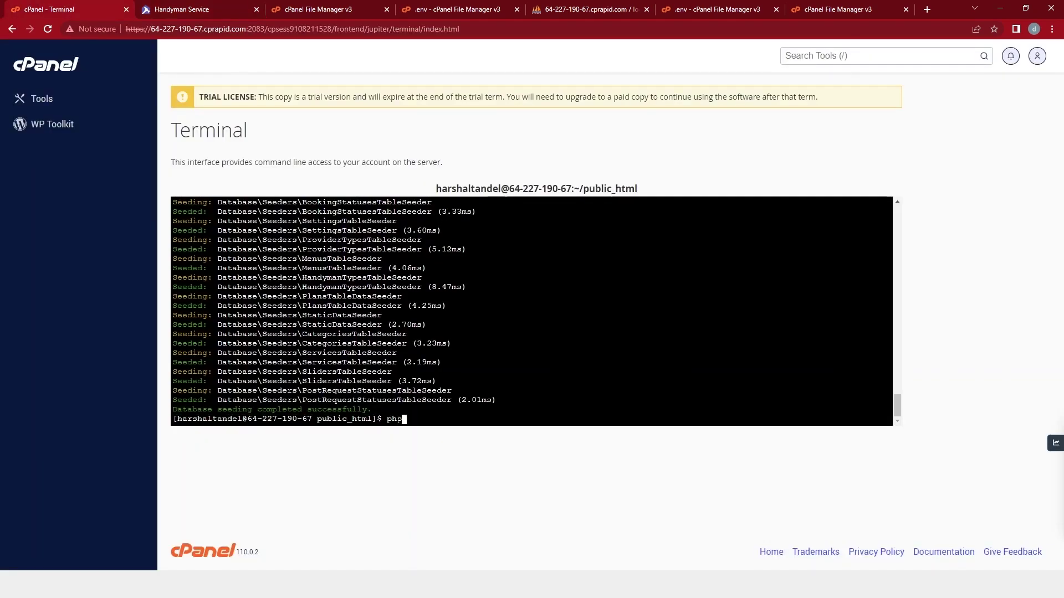
text( artisan storage:link)
Run php artisan storage:link to create the public/storage link, then return to the site.
key(Return)
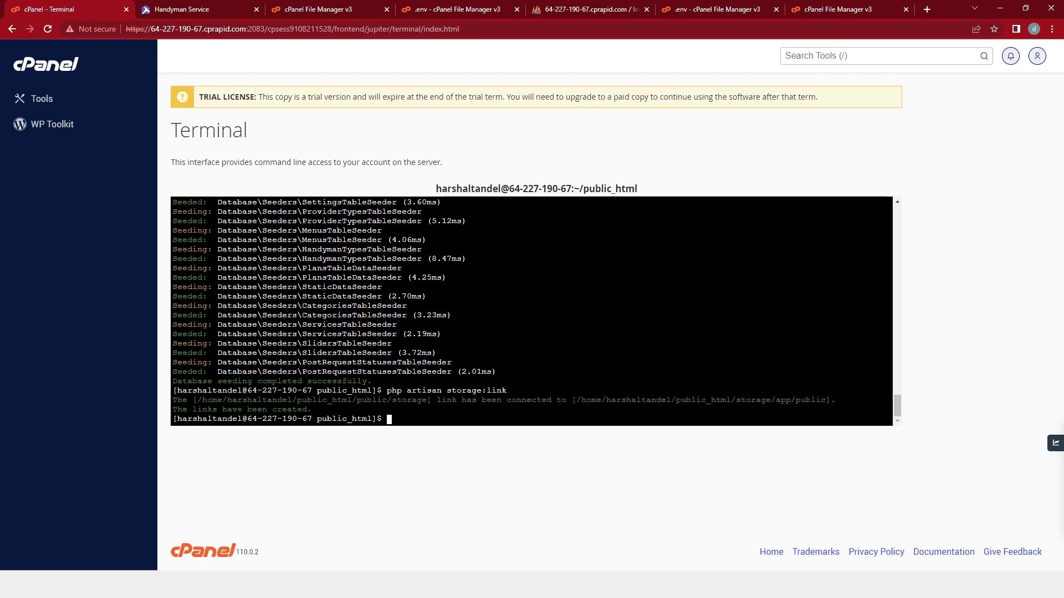
drag(312, 410, 179, 401)
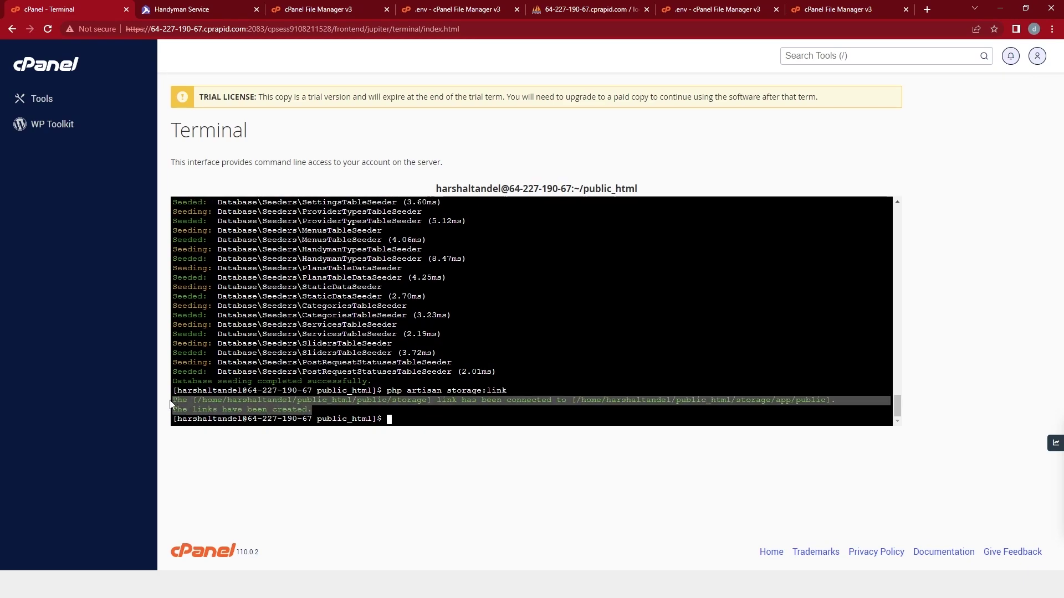
click(180, 7)
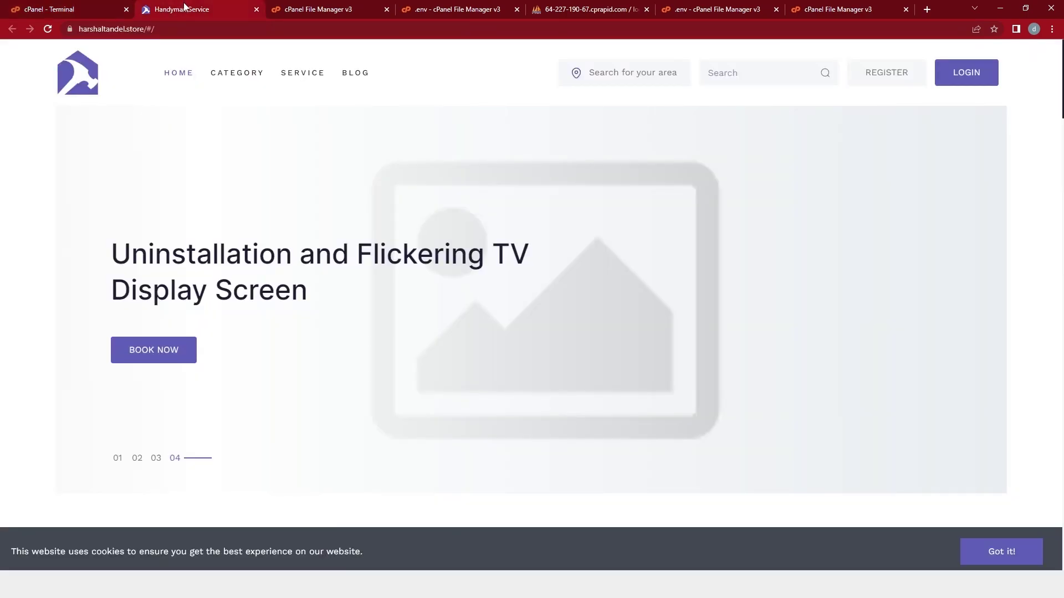
Sign in to the admin panel with the admin credentials and open Category > Category List.
click(959, 78)
click(525, 312)
text(admin@admin.com)
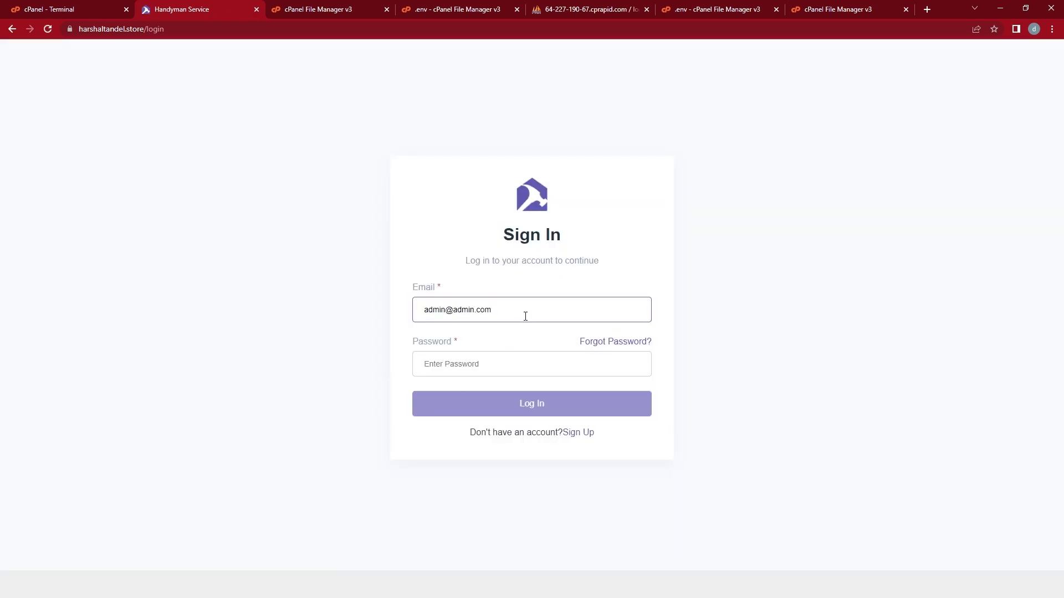
click(506, 364)
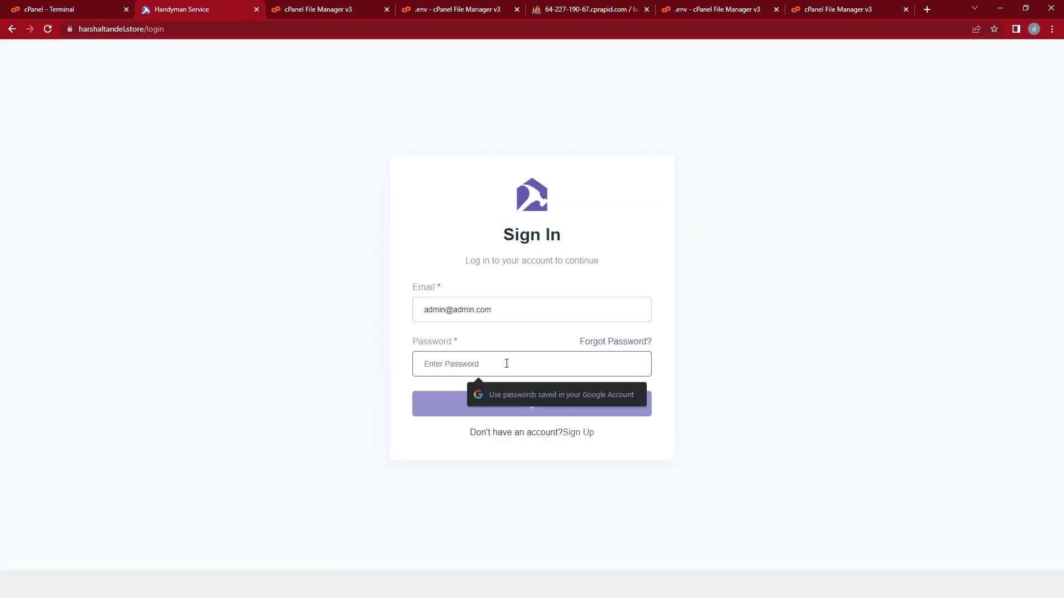
text(123456)
click(520, 401)
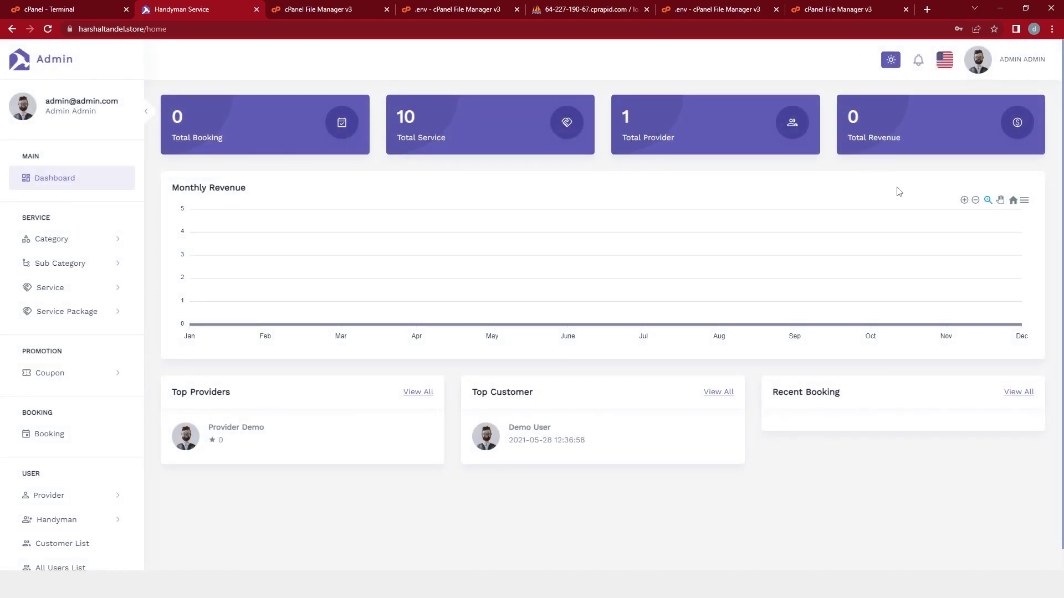
click(39, 240)
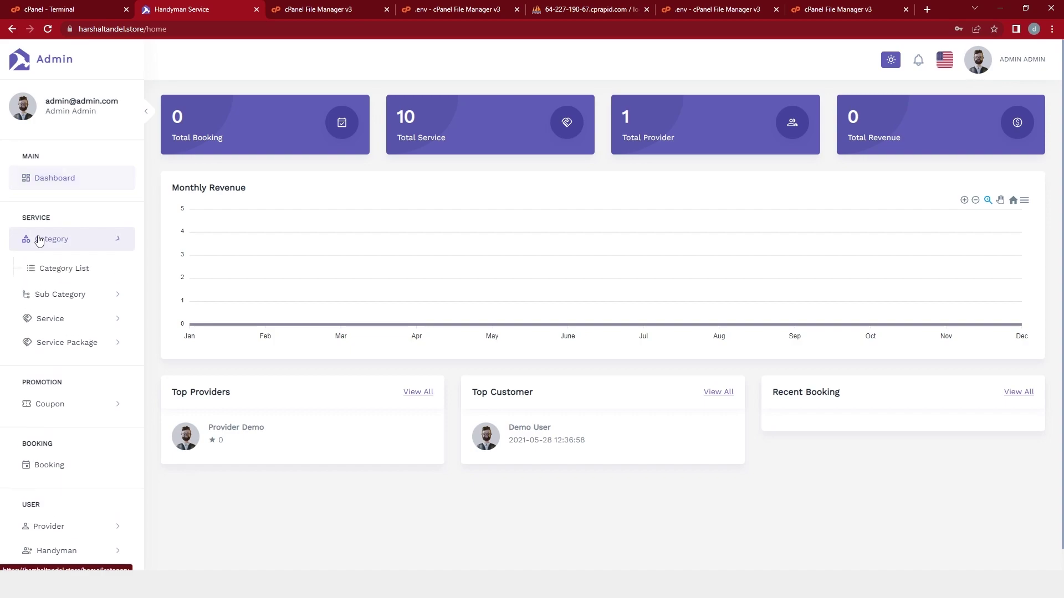
click(44, 268)
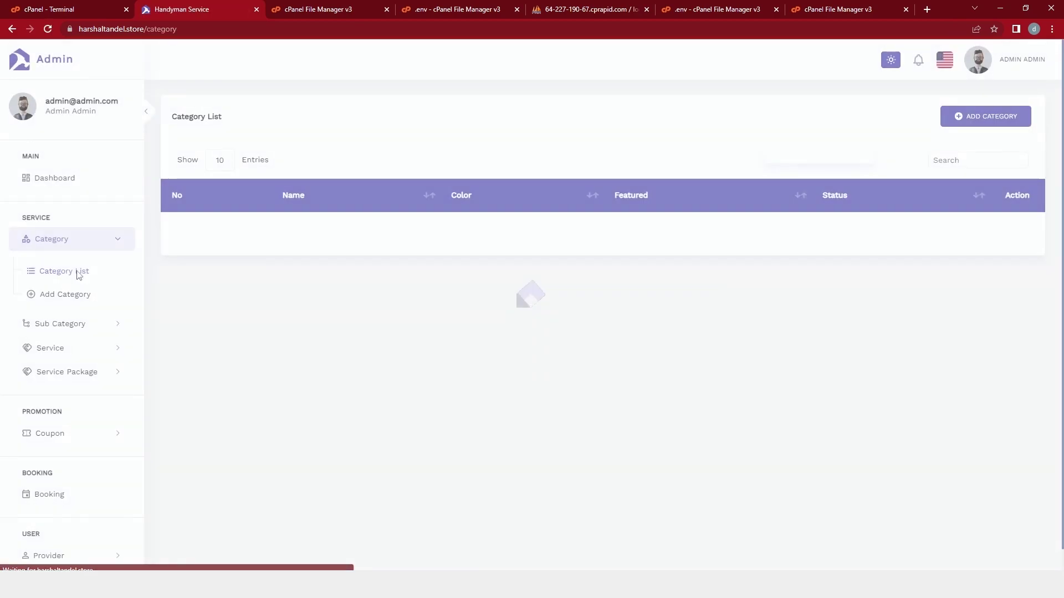
Give the Plumber category the dark.gif image and save it.
click(1011, 228)
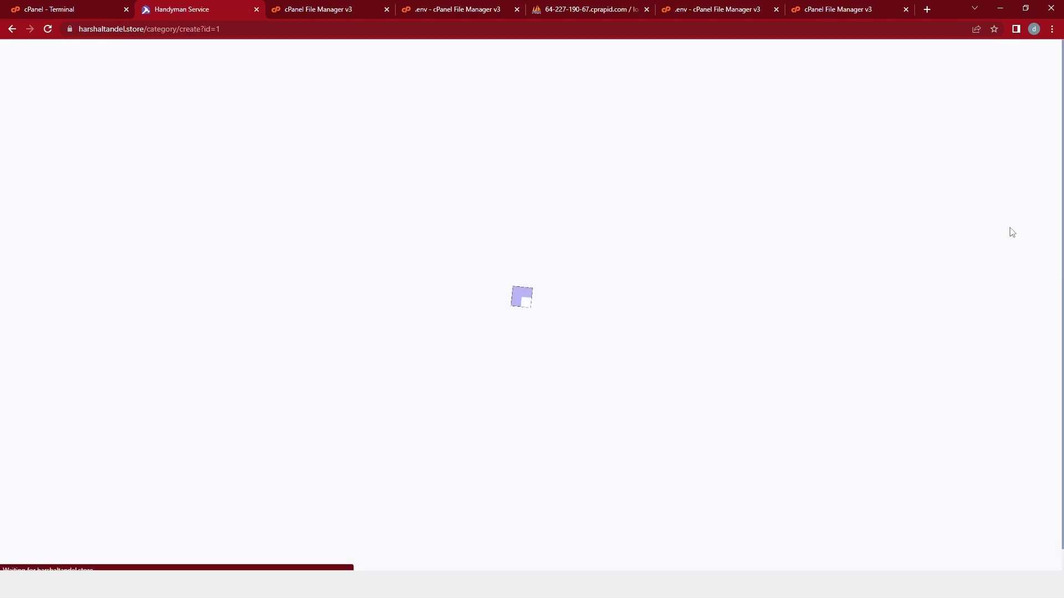
click(219, 254)
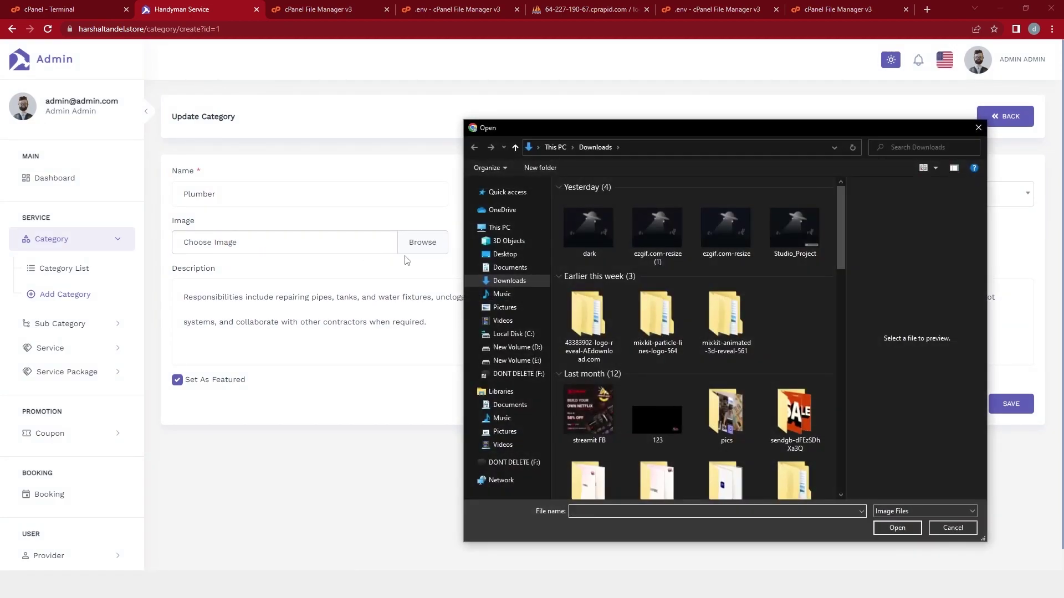
click(582, 241)
click(897, 528)
scroll(532, 363, down, 1)
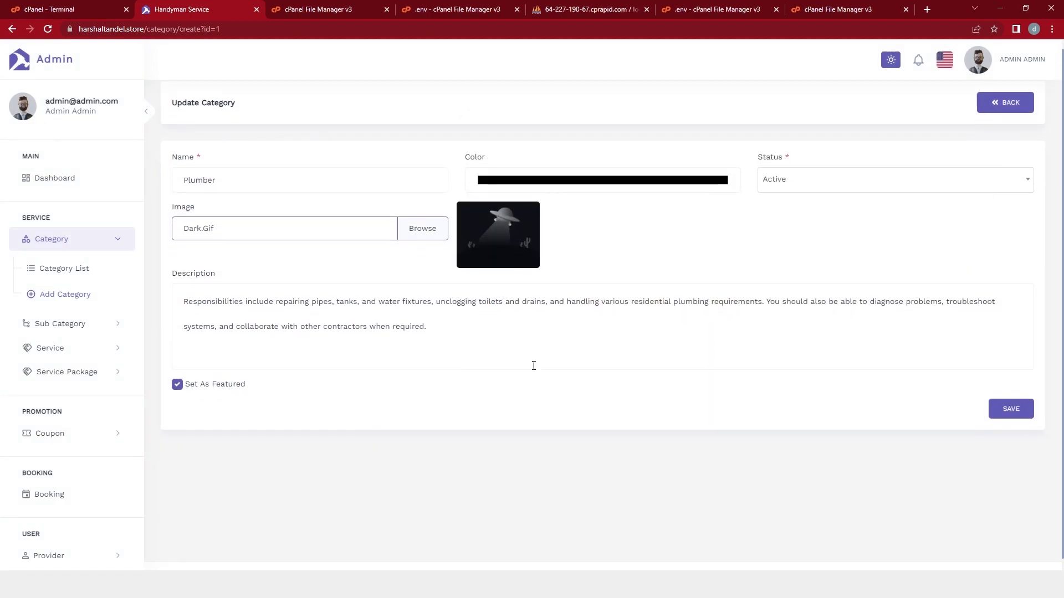
click(1012, 394)
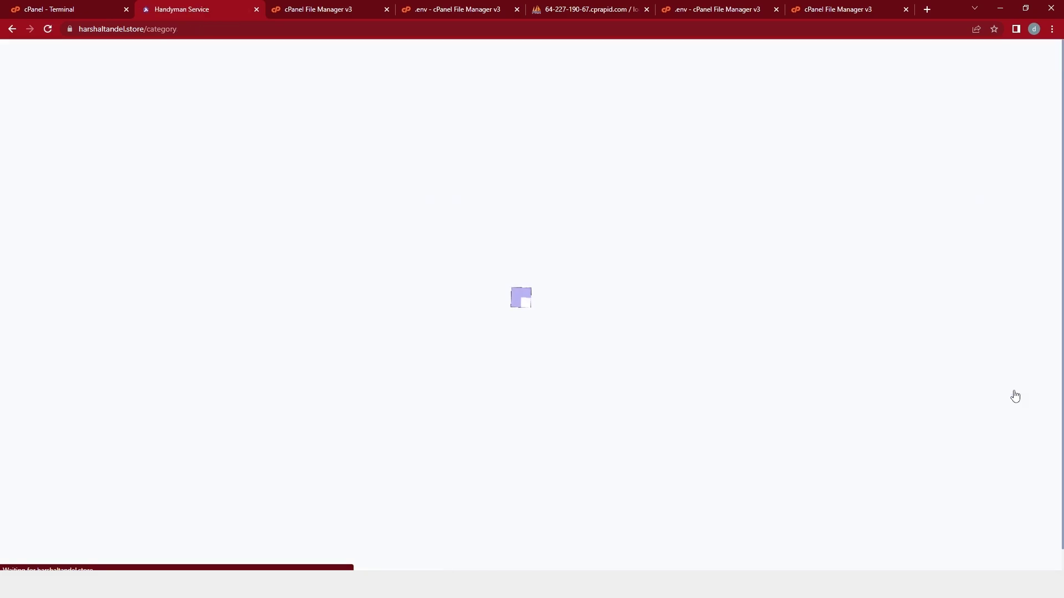
Log out of admin, check Plumber's new picture on the homepage, and bring up the login dialog.
click(1000, 63)
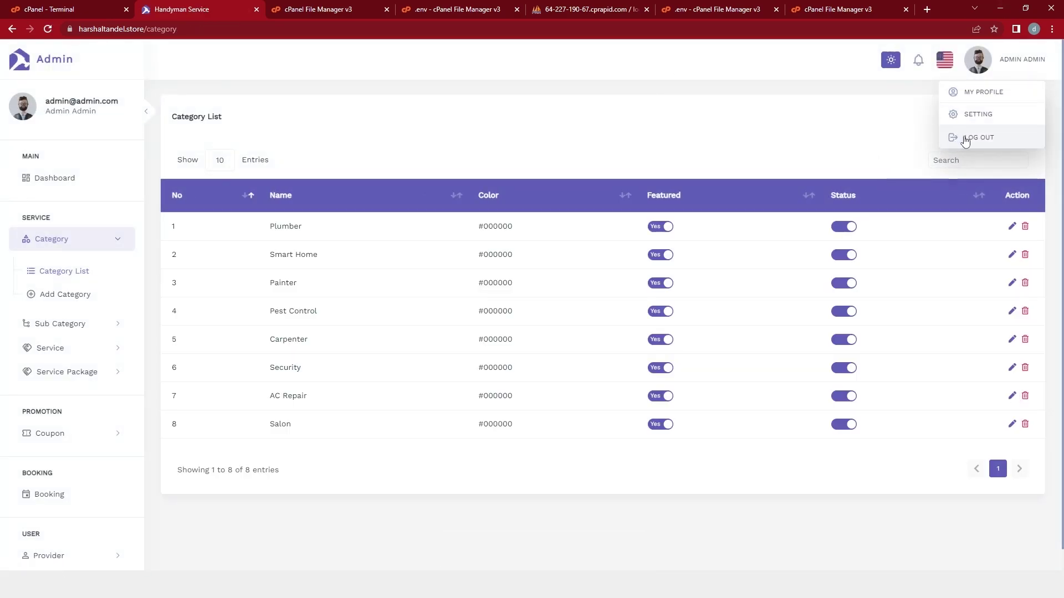
click(962, 138)
scroll(149, 271, down, 10)
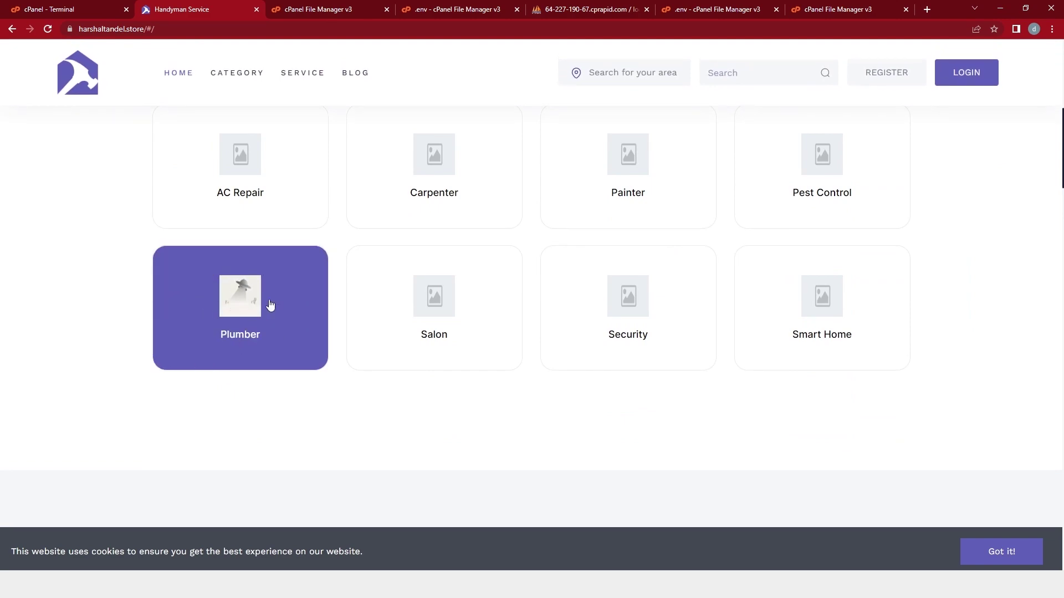
scroll(267, 309, up, 8)
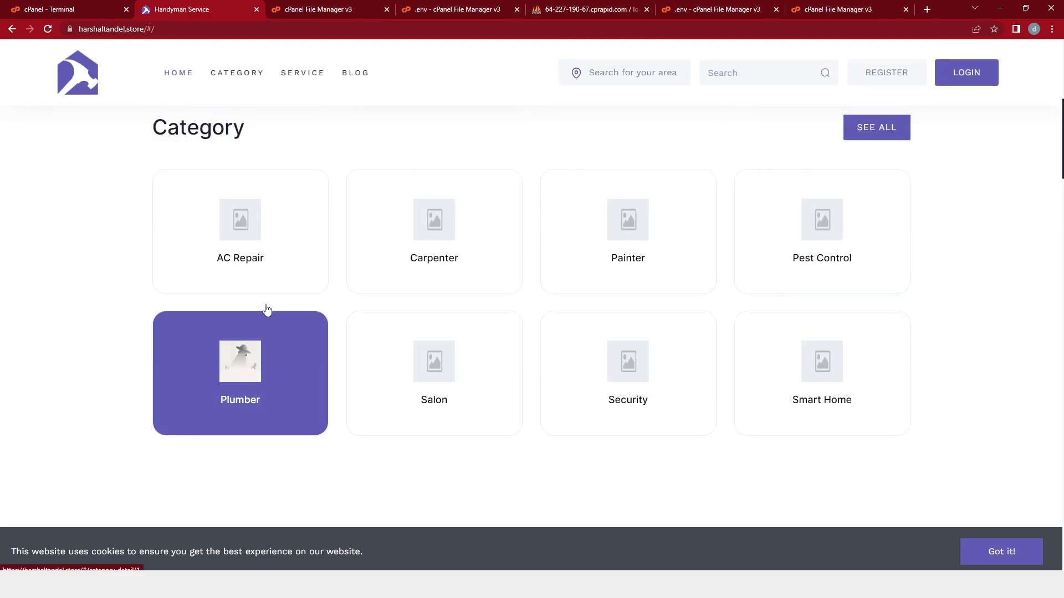
click(956, 80)
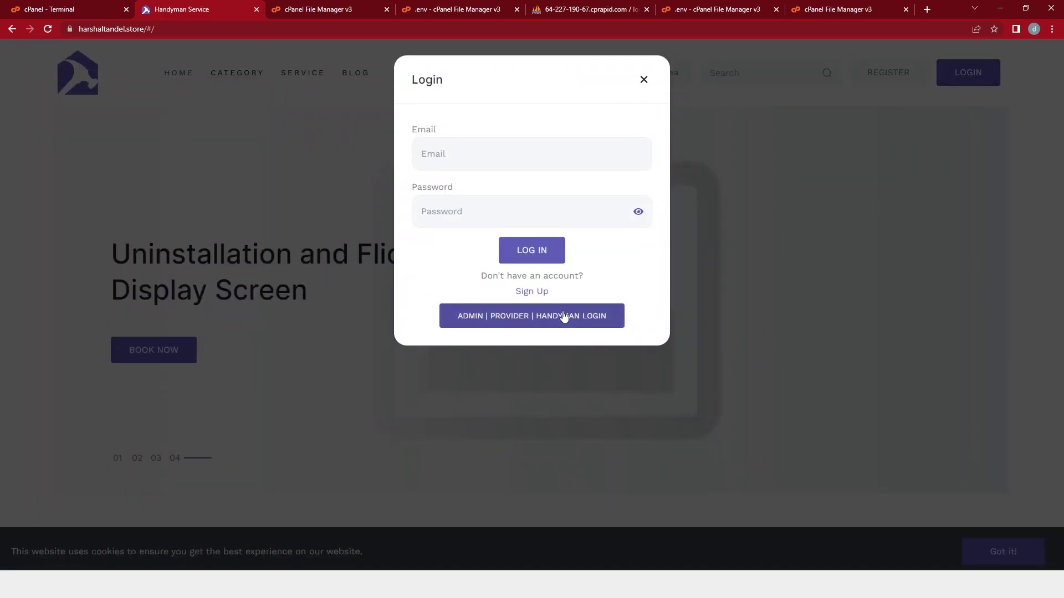
Sign back in as admin and open Setting > Mail Settings (smtp, mailhog, port 1025, tls).
click(563, 316)
click(505, 311)
click(470, 368)
text(1)
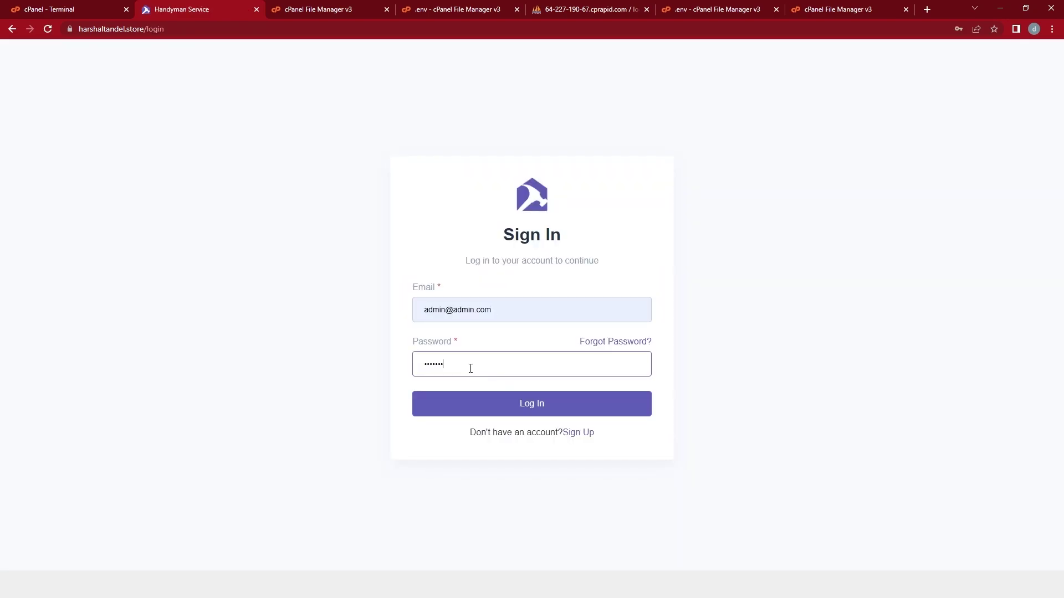
key(Return)
scroll(102, 339, down, 1)
click(68, 533)
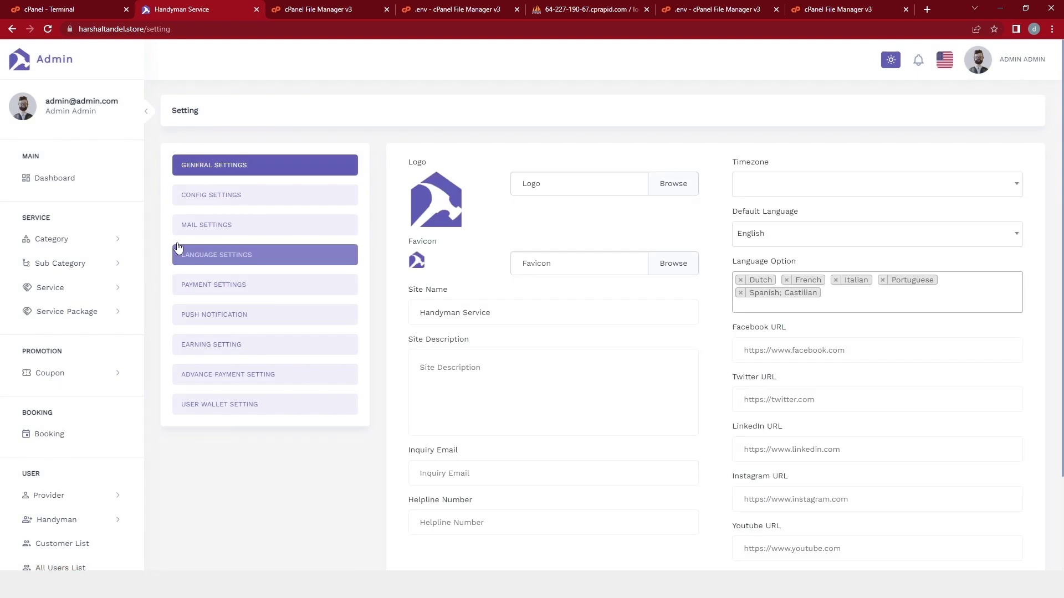
click(217, 228)
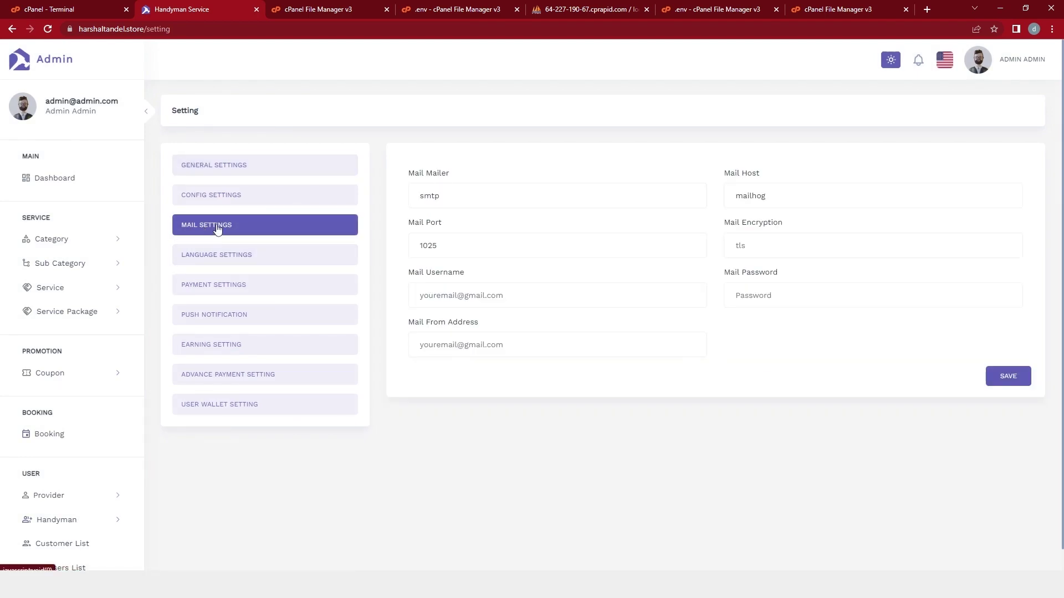
Review the Mail Settings fields from Mail Mailer through Mail From Address.
triple_click(410, 173)
triple_click(728, 173)
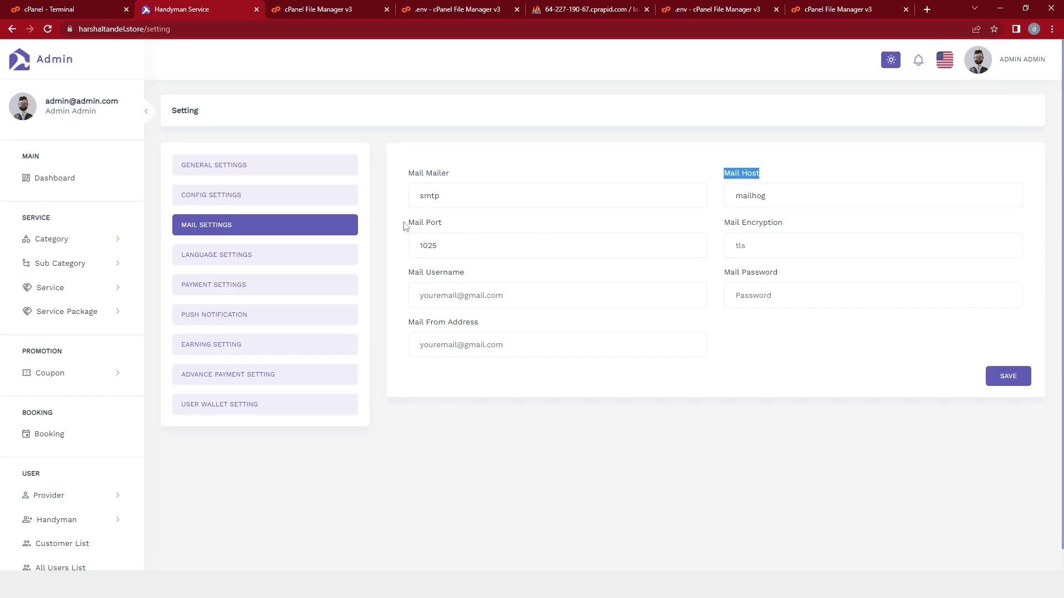
triple_click(410, 222)
triple_click(801, 225)
triple_click(411, 273)
triple_click(774, 273)
triple_click(411, 322)
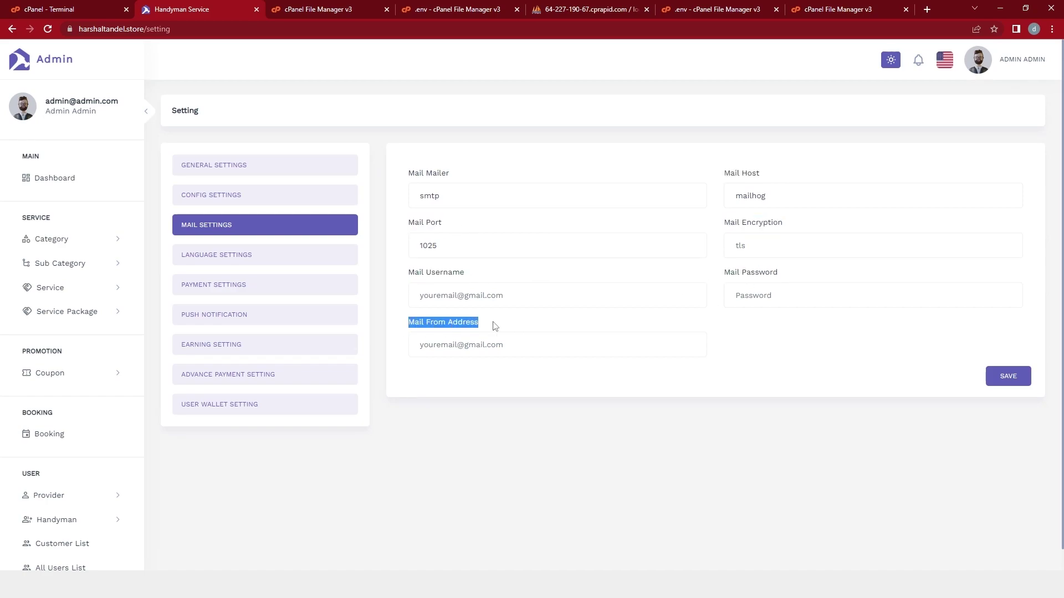
click(521, 441)
Save mail settings with host smtp.mailosaur.net, port 2525, mailbox credentials and sender address.
key(alt+Tab)
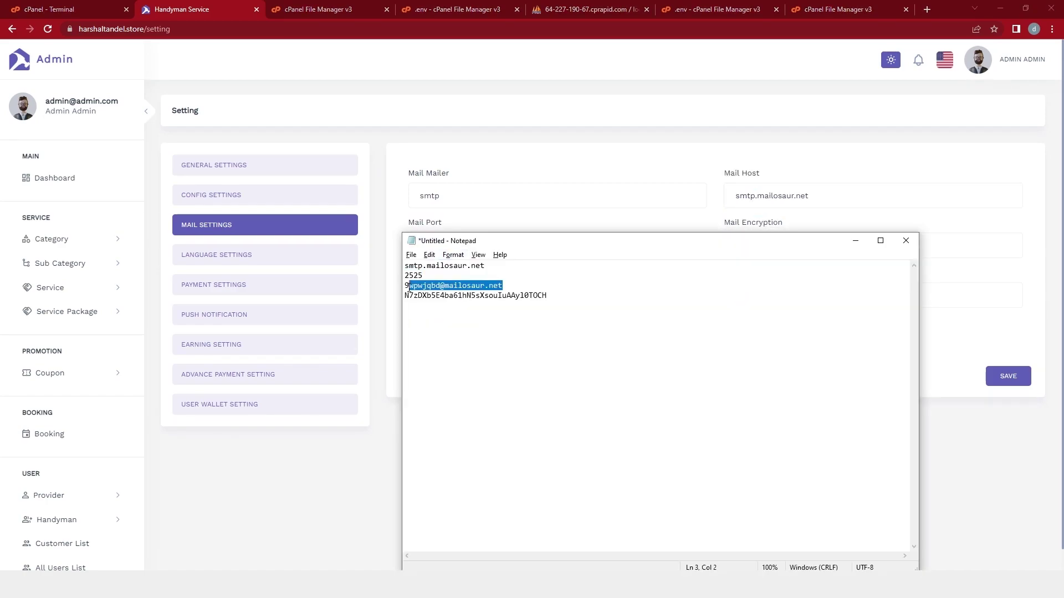
key(alt+Tab)
click(574, 345)
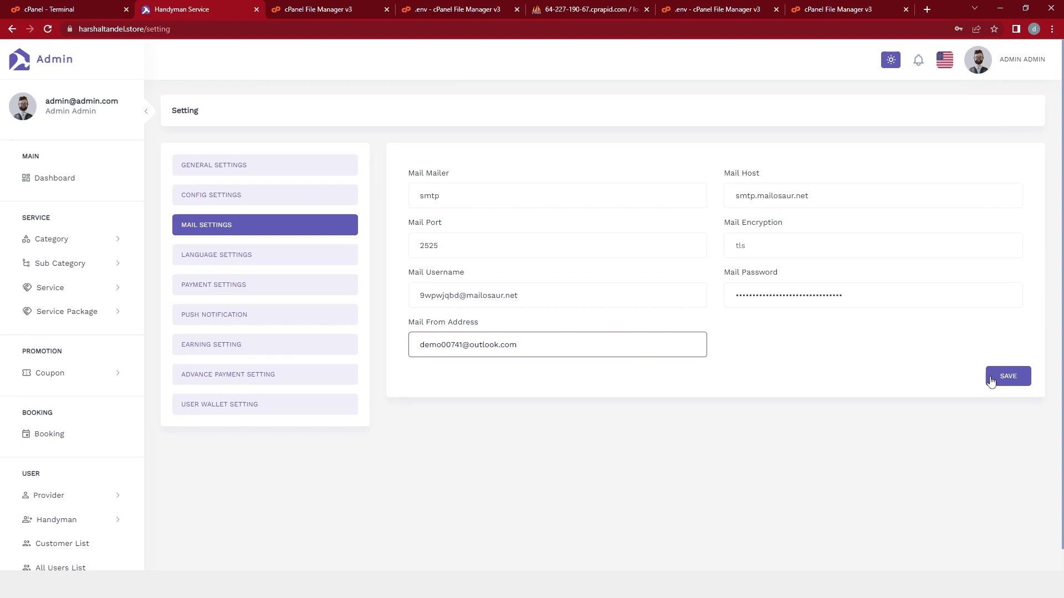
click(1003, 381)
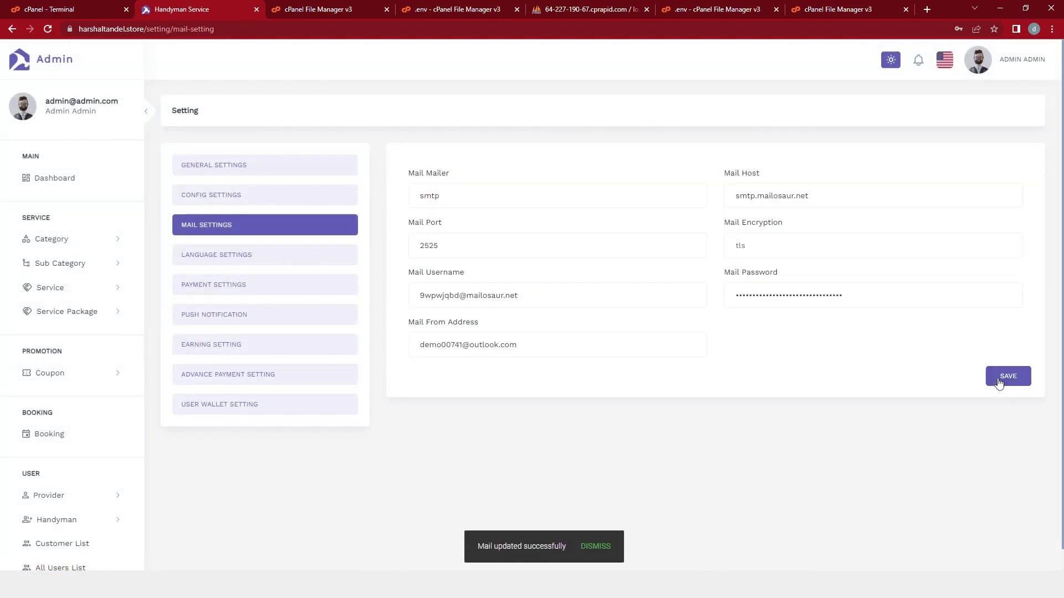
drag(475, 545, 552, 551)
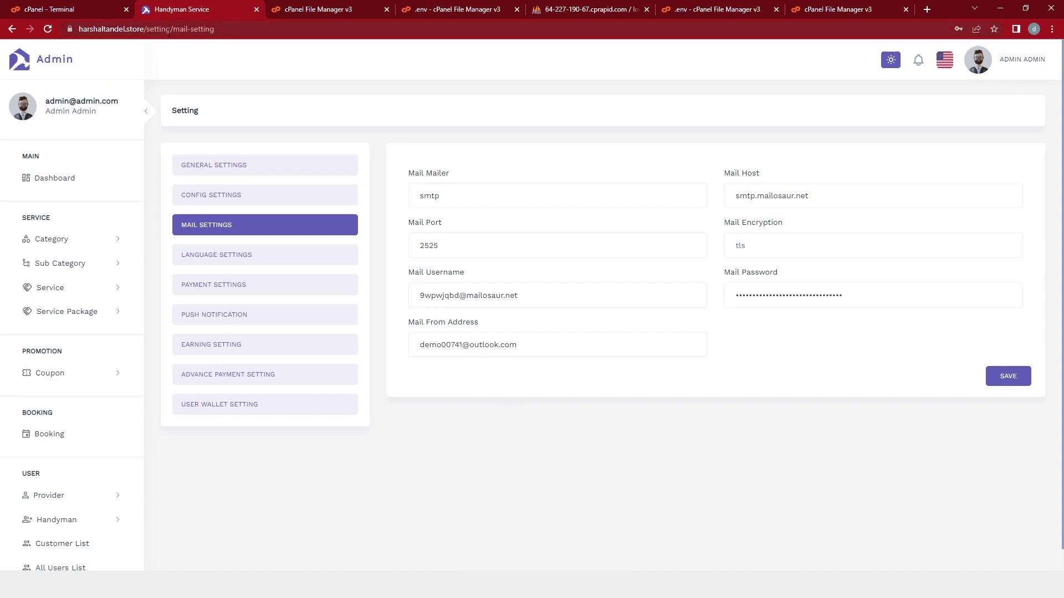
drag(239, 29, 145, 28)
key(BackSpace)
key(Return)
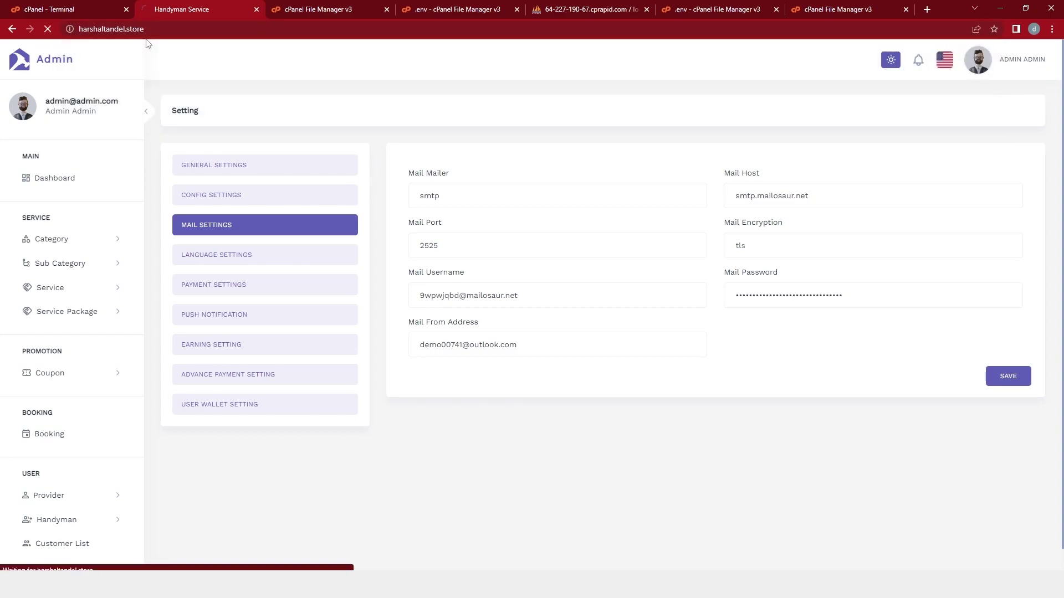
Go to the site footer and open the Contact Us page.
scroll(206, 197, down, 10)
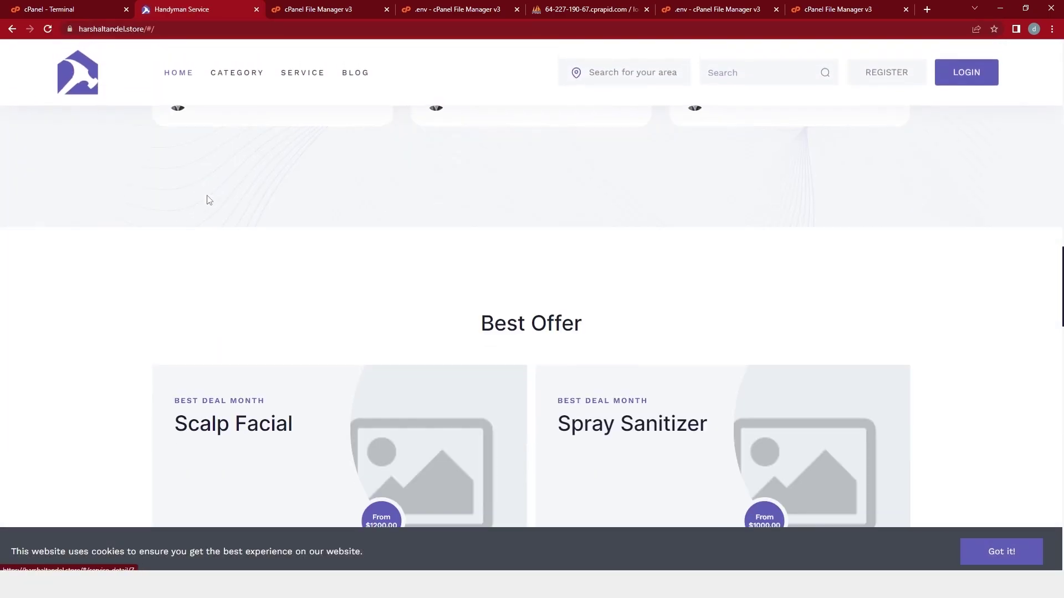
scroll(209, 200, down, 10)
click(316, 353)
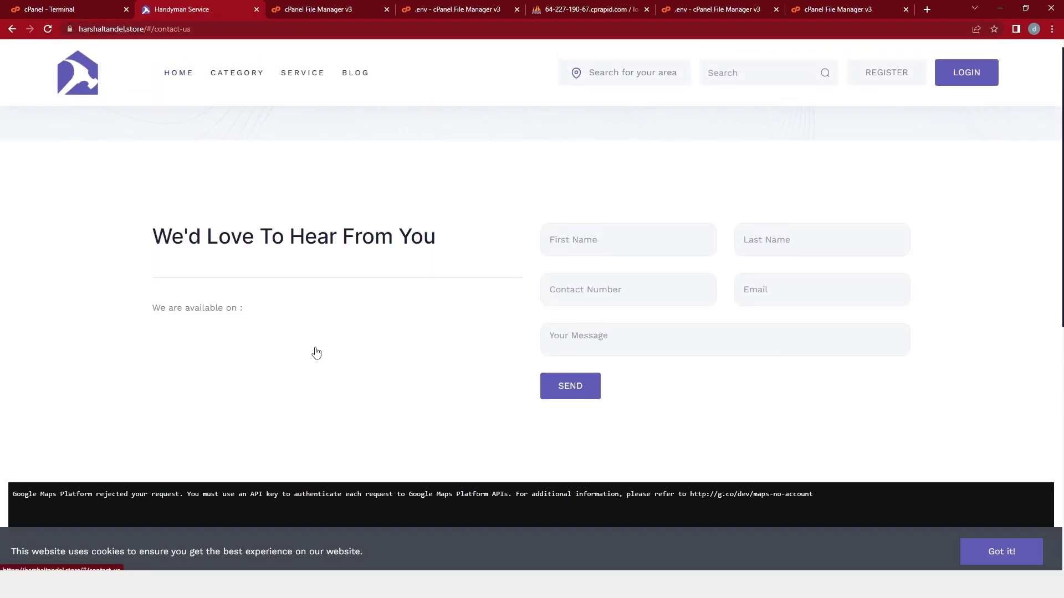
Fill in sample first name, last name, contact number and a hello message, then send.
click(576, 316)
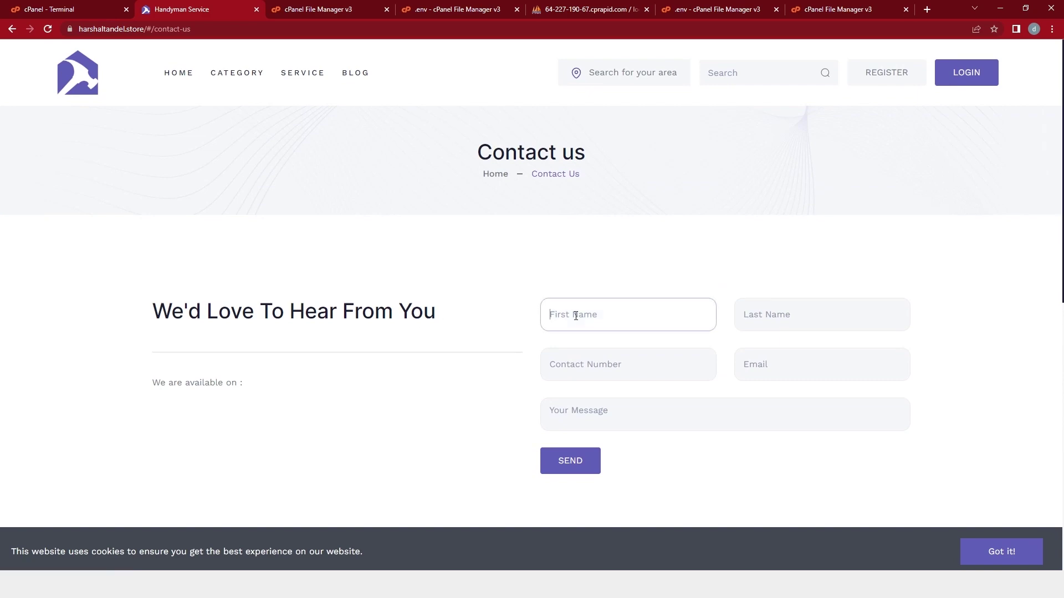
text(demo)
key(Tab)
text(test)
key(Tab)
text(1234567)
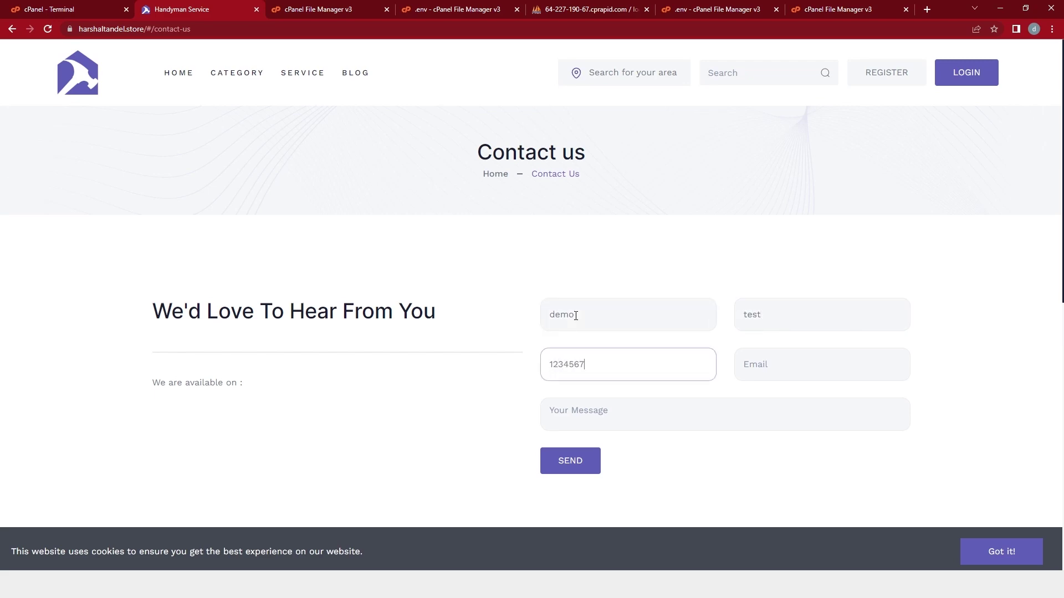
text(8)
key(Tab)
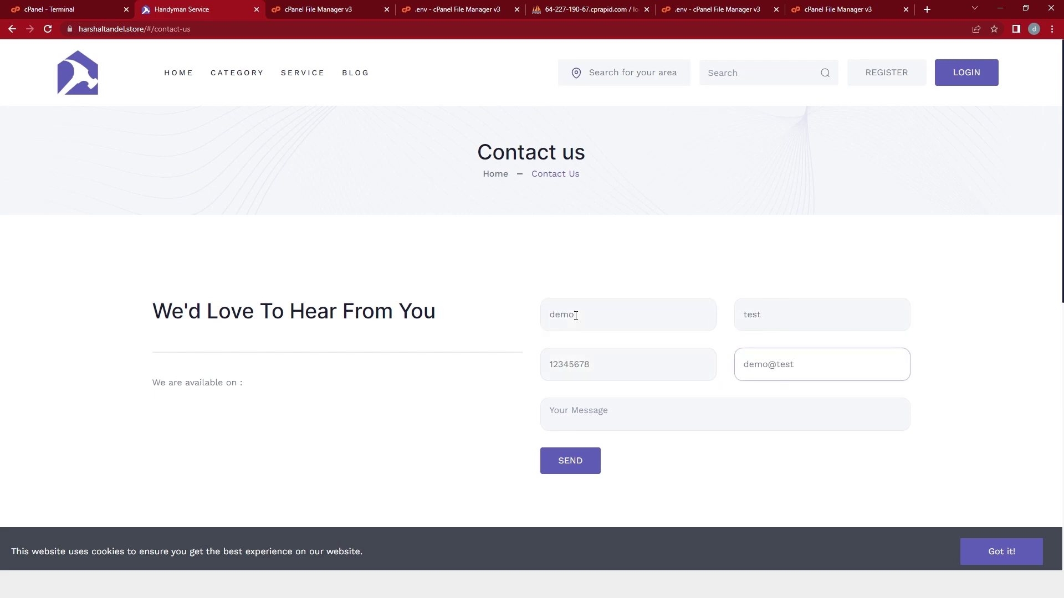
key(Tab)
text(he)
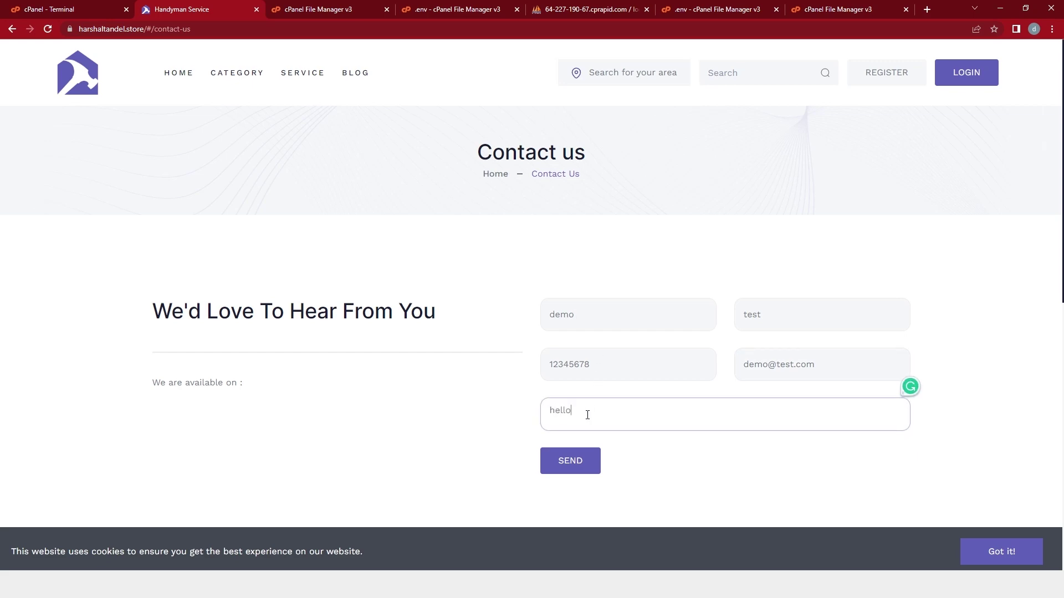
click(574, 458)
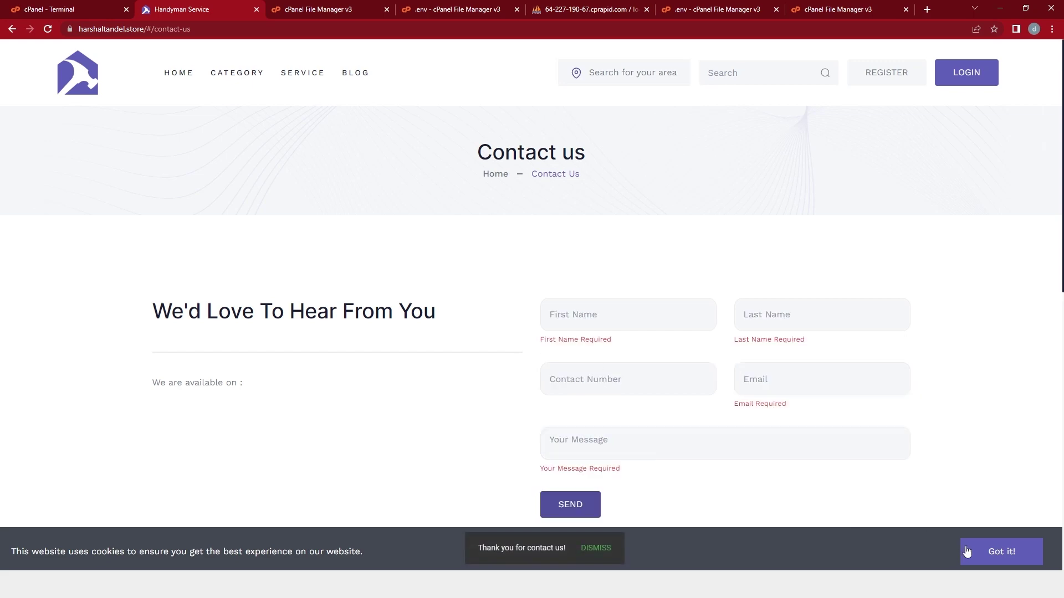